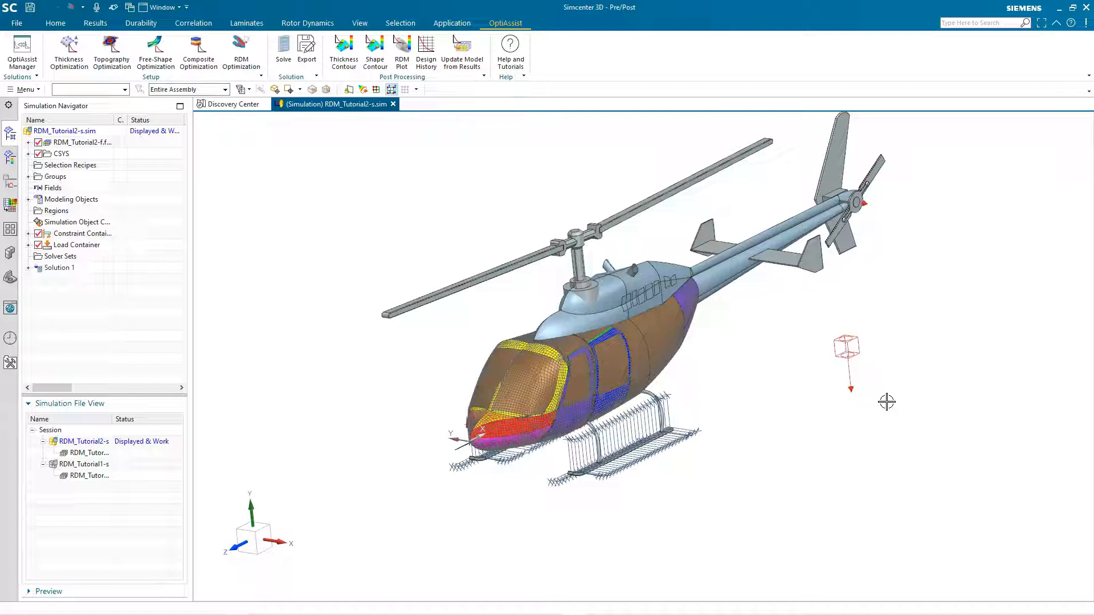
Step: Hide the Windows mesh collector and all the door mesh collectors among the FEM's 2D collectors
middle_drag(889, 401, 792, 236)
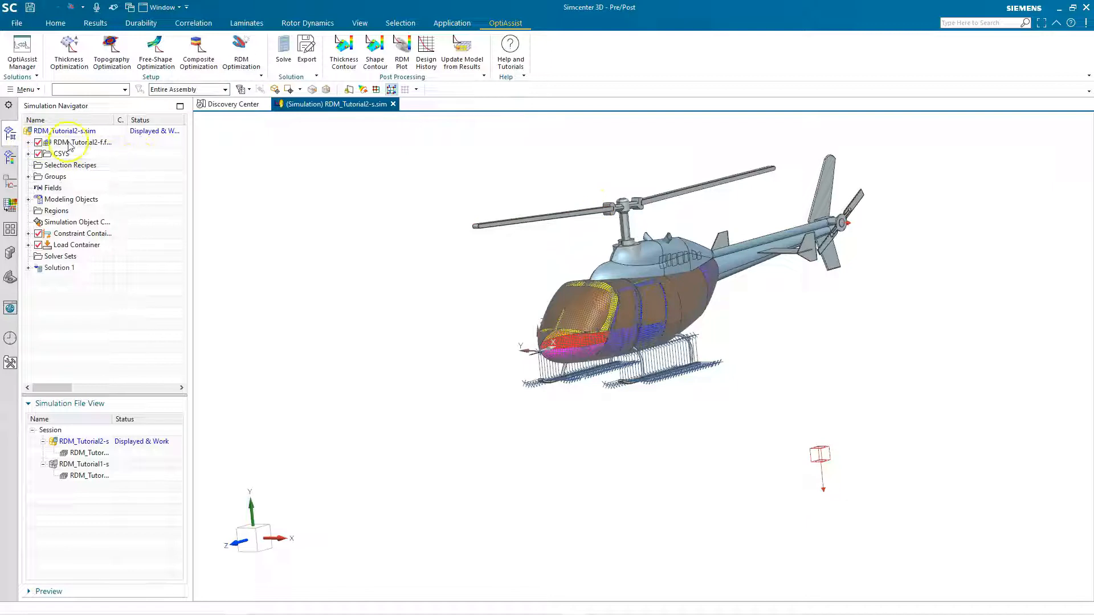
click(28, 143)
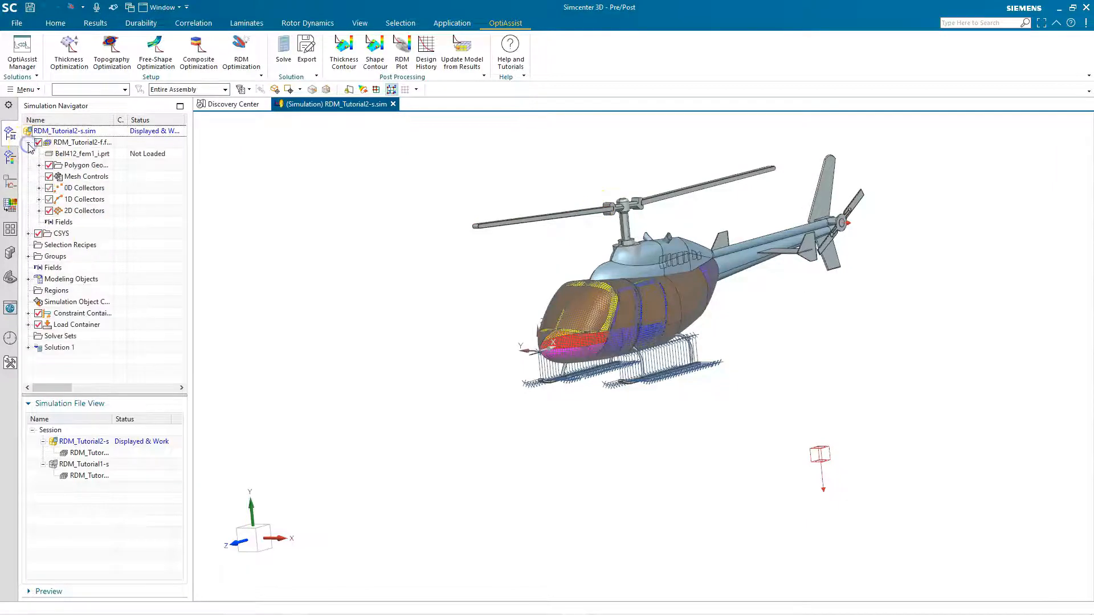
click(39, 211)
click(60, 200)
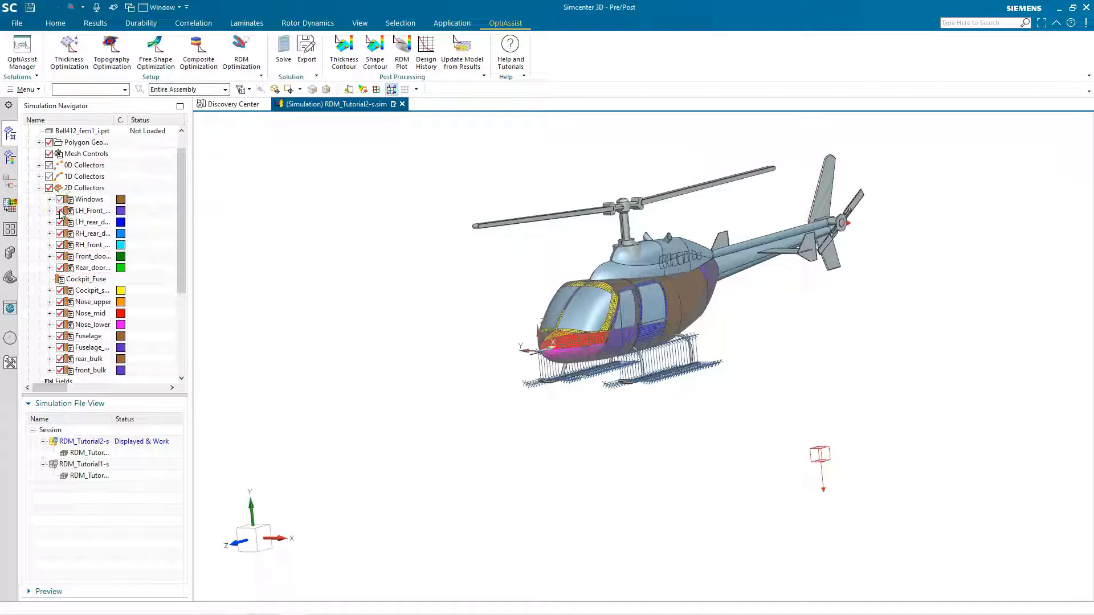
click(60, 212)
click(60, 223)
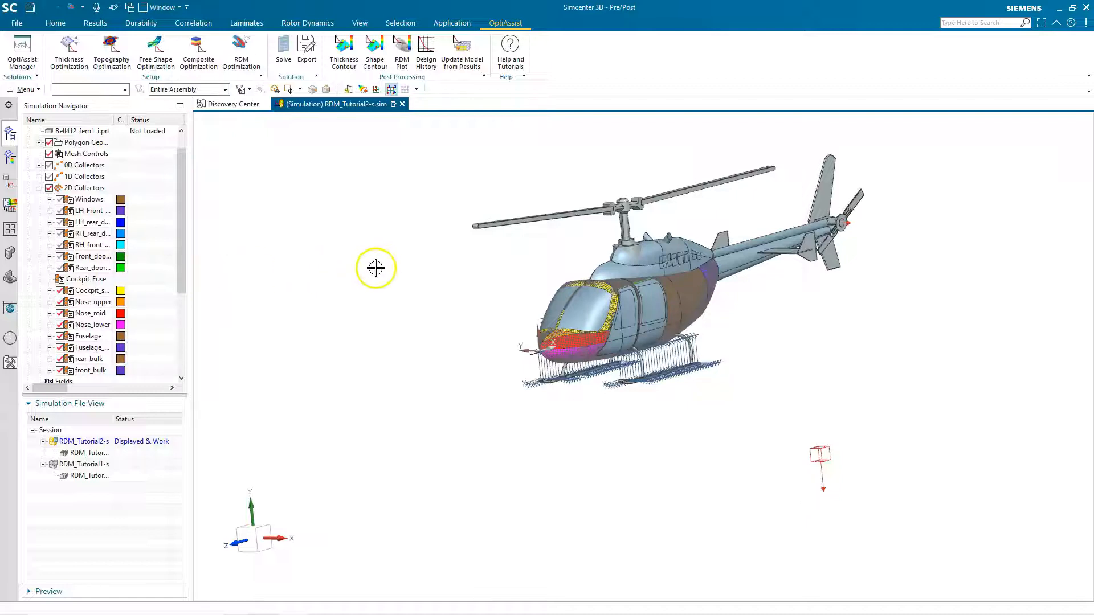
click(39, 188)
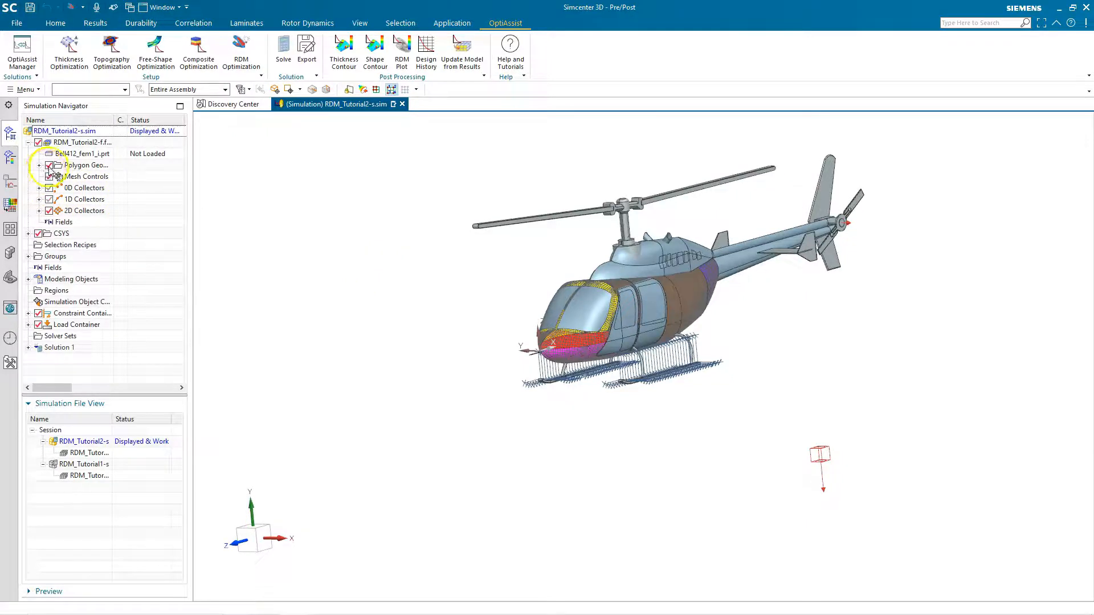
Step: Hide the polygon geometry and the constraint symbols so the fuselage mesh is displayed without them
click(49, 165)
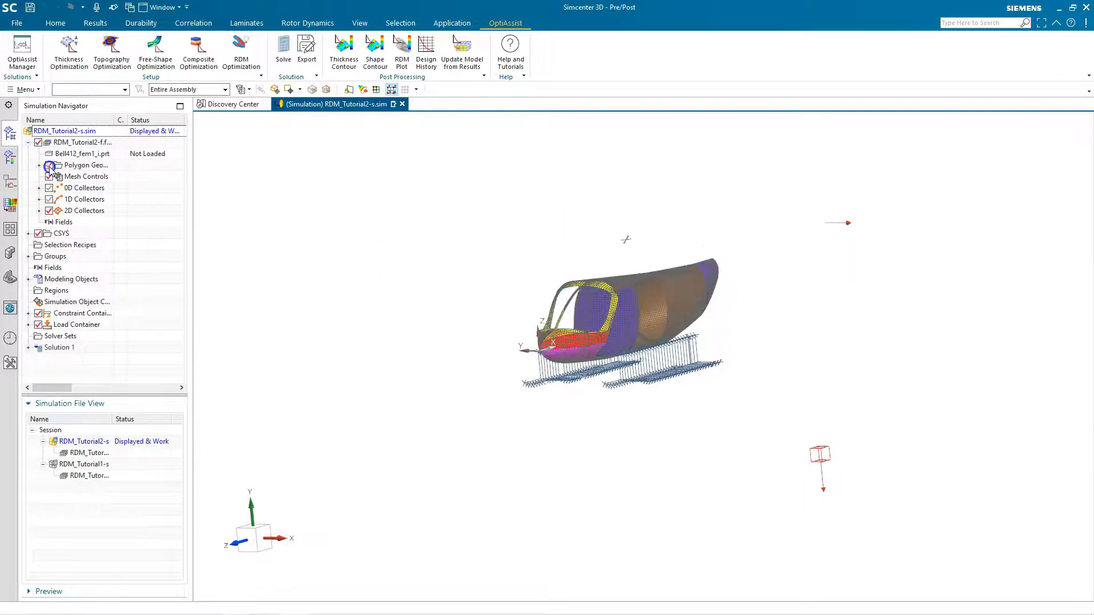
click(38, 313)
middle_drag(467, 245, 818, 274)
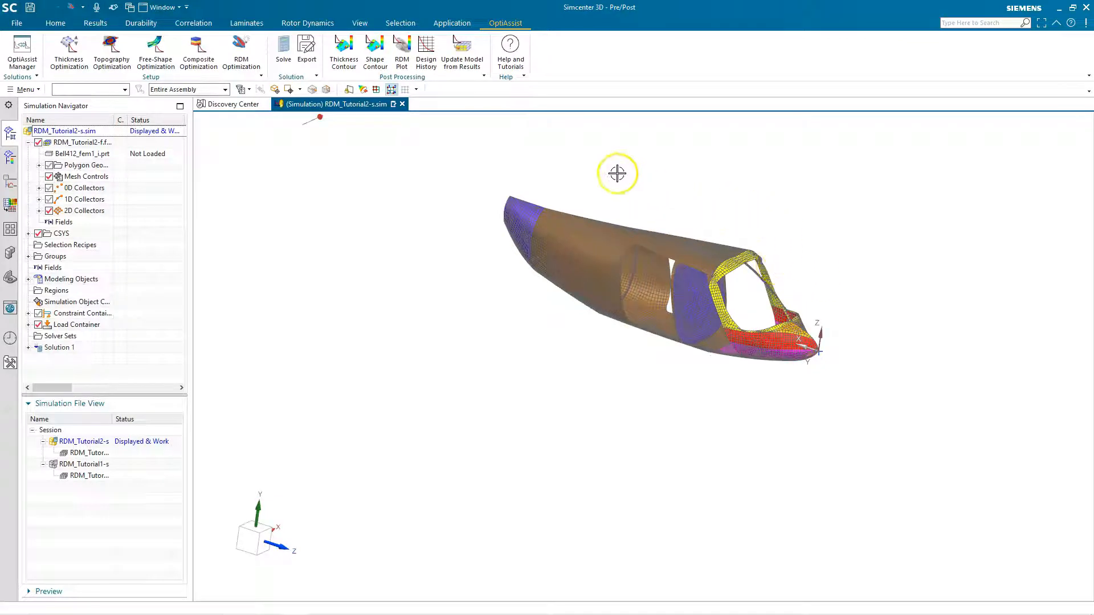
Step: Start an RDM Optimization setup with the Flight and GroundLoad loadcases of Solution 1, and proceed to the design rules
click(250, 54)
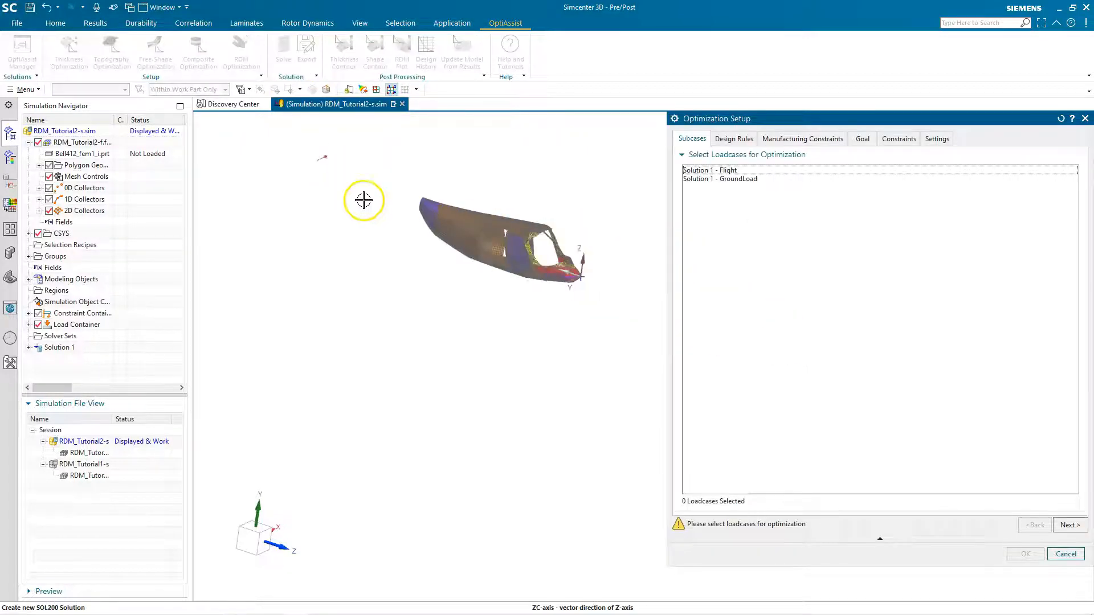
scroll(519, 177, up, 2)
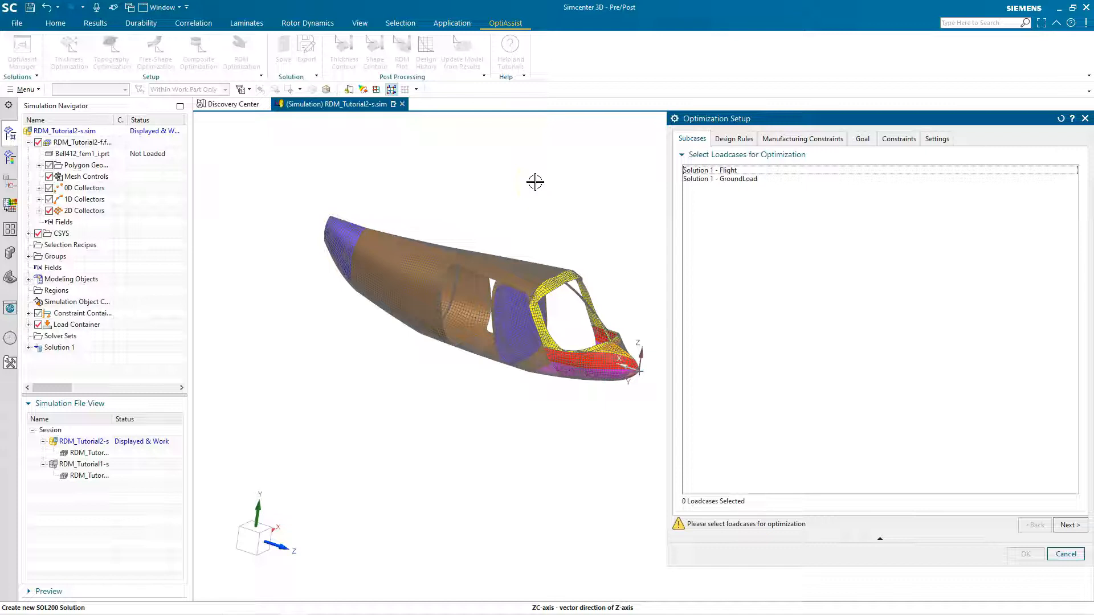
click(726, 170)
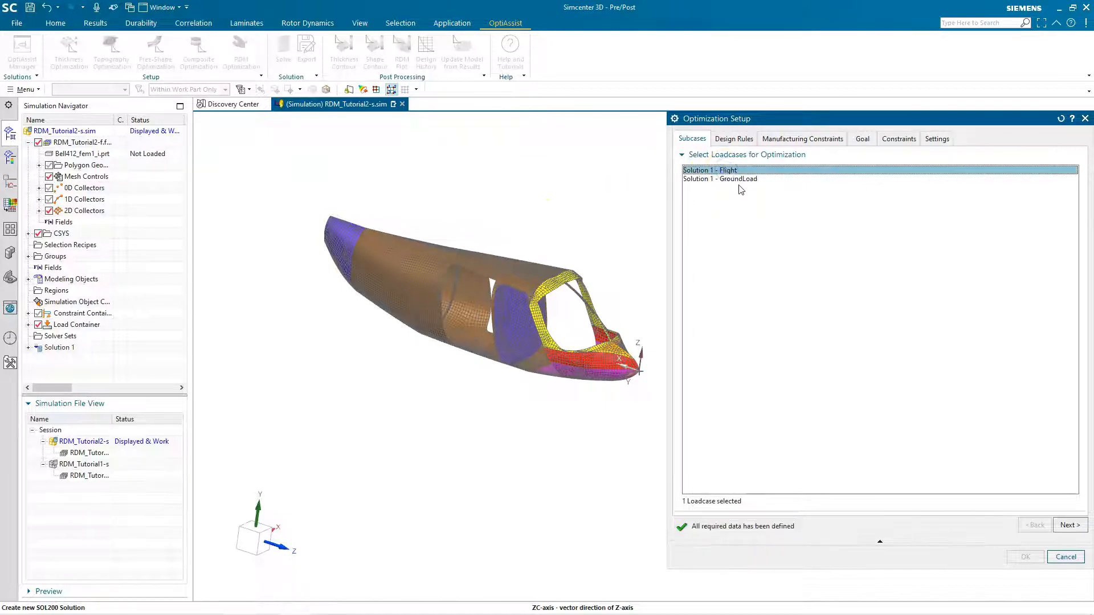
ctrl+click(739, 179)
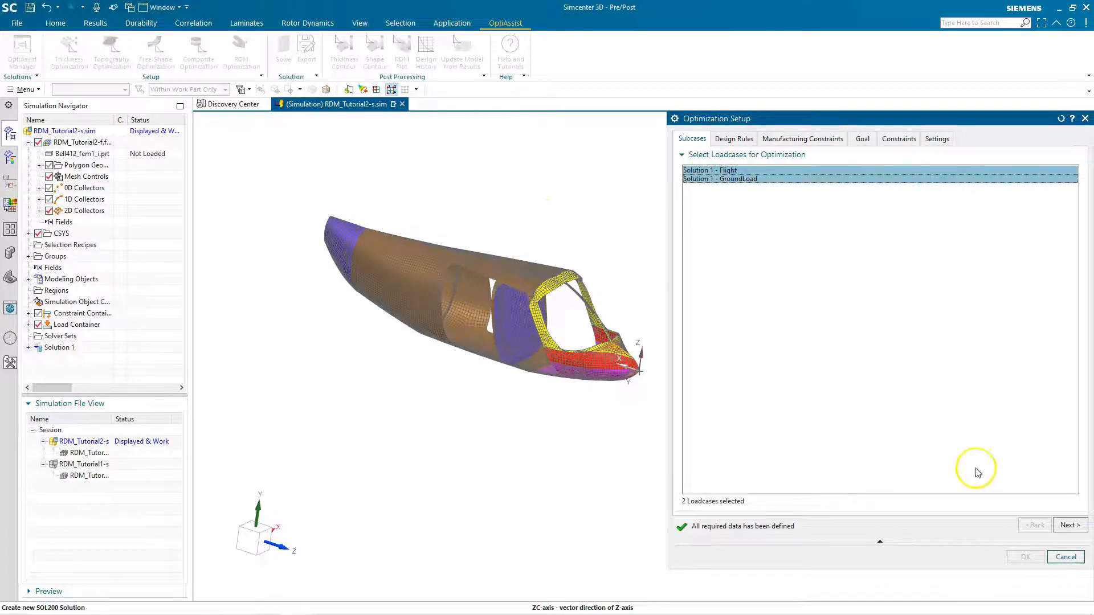
click(1069, 525)
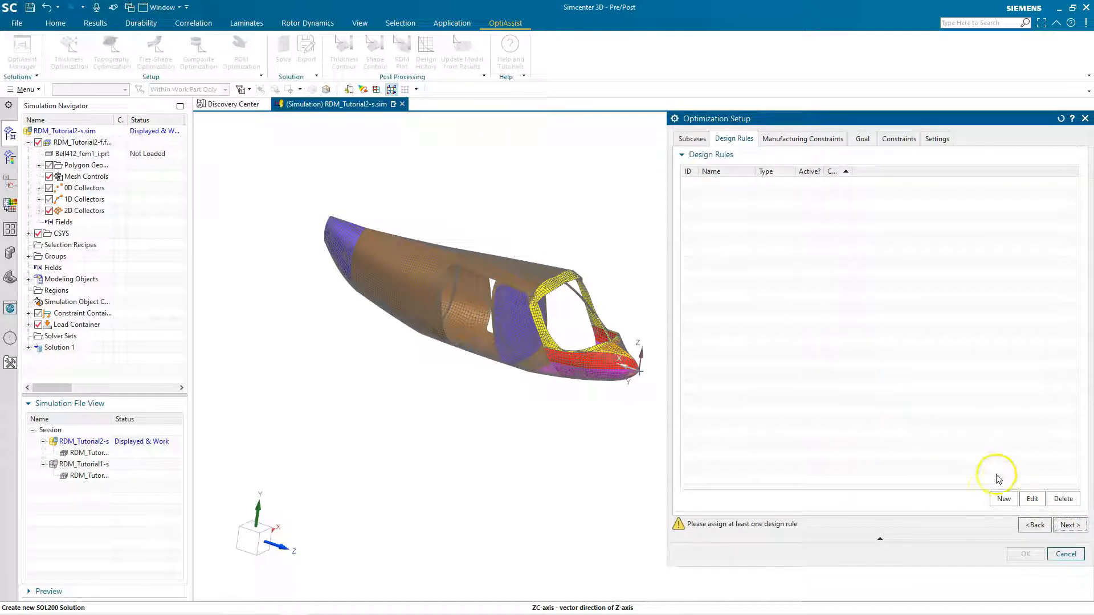
Step: Add a new RDM design rule that uses the Block Search creation method
click(994, 493)
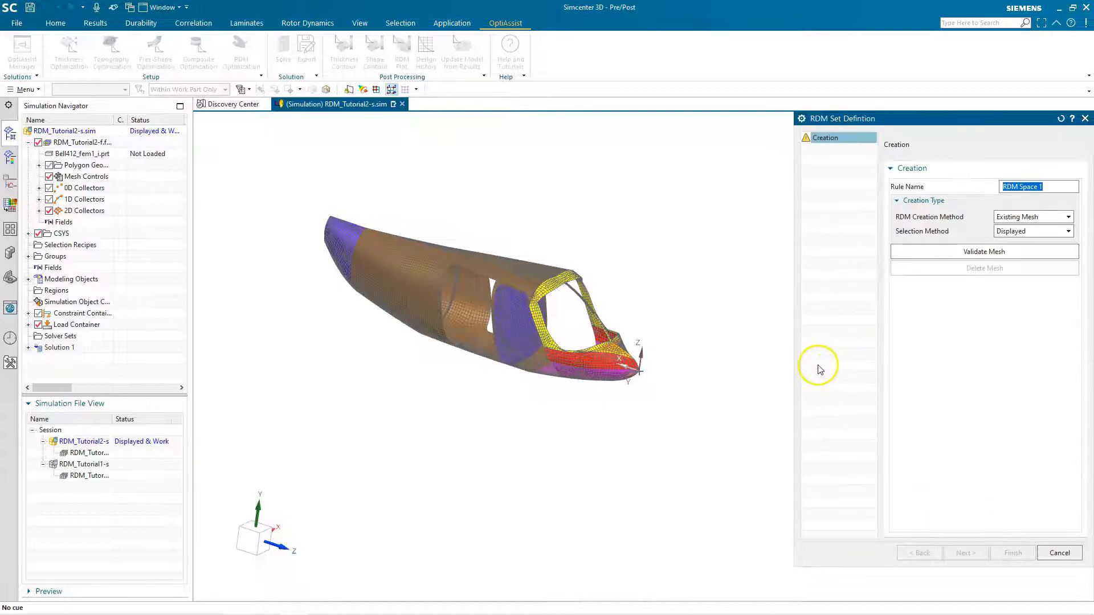
click(1021, 217)
click(1024, 239)
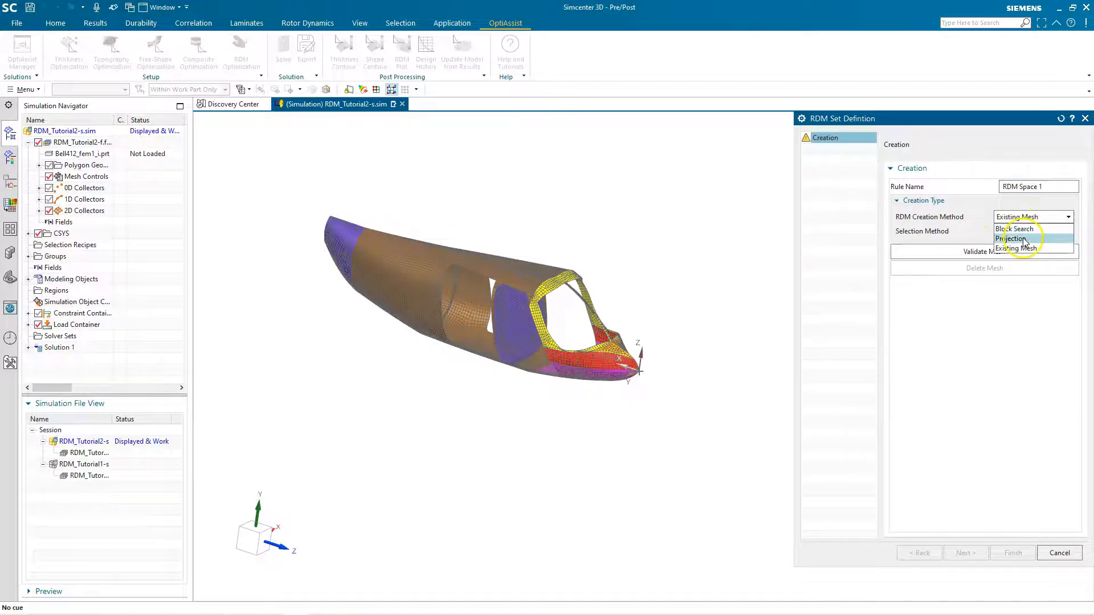
click(1019, 230)
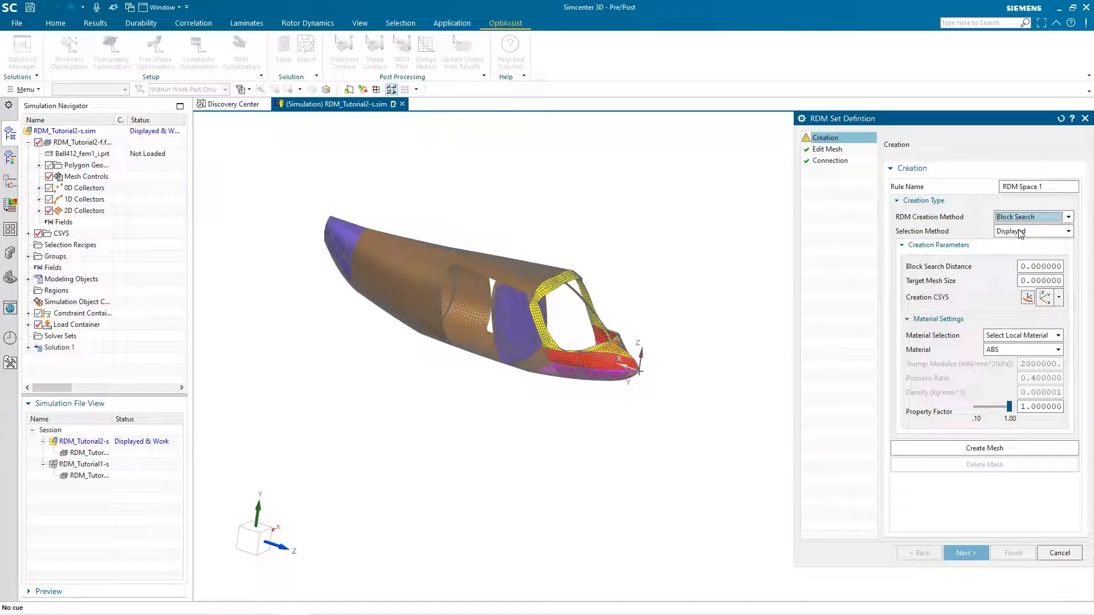
Step: Set the block search distance to 150 and the target mesh size to 100
click(1036, 265)
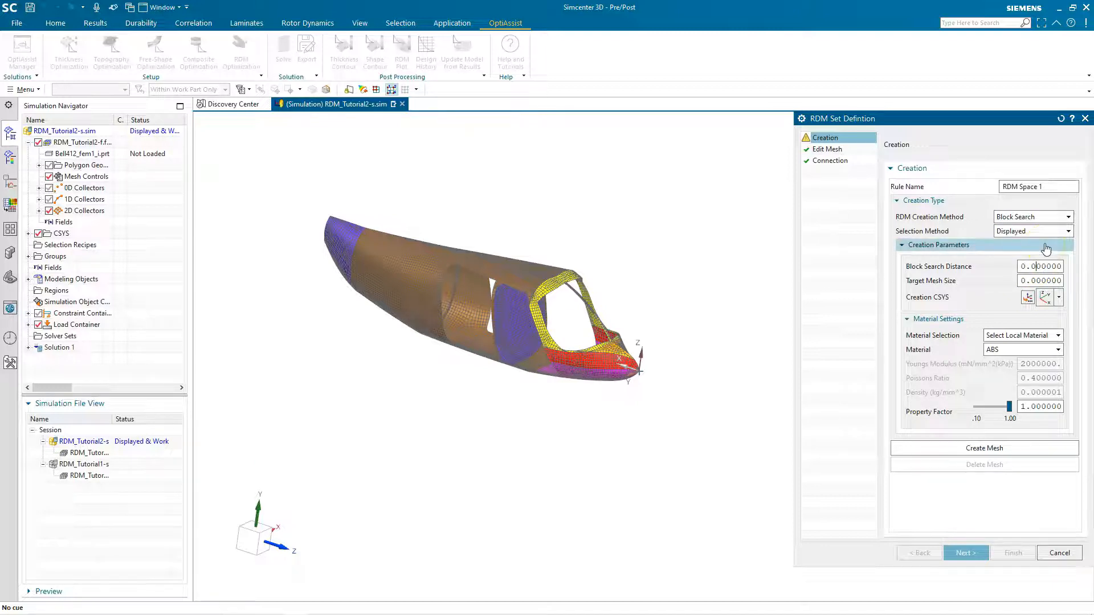
double_click(1035, 266)
text(150.0)
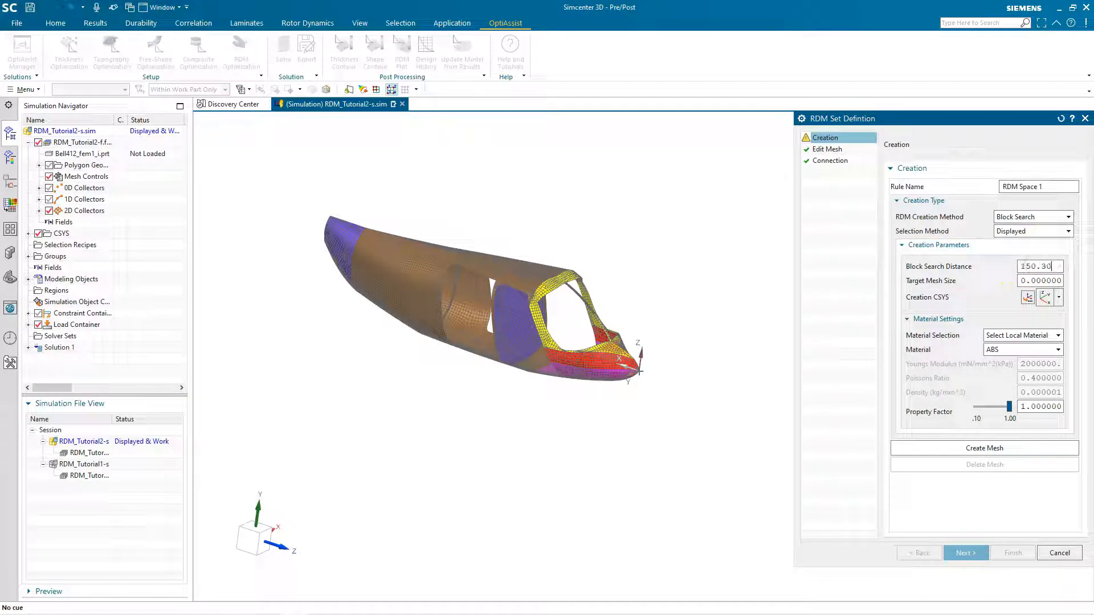
key(Tab)
text(1)
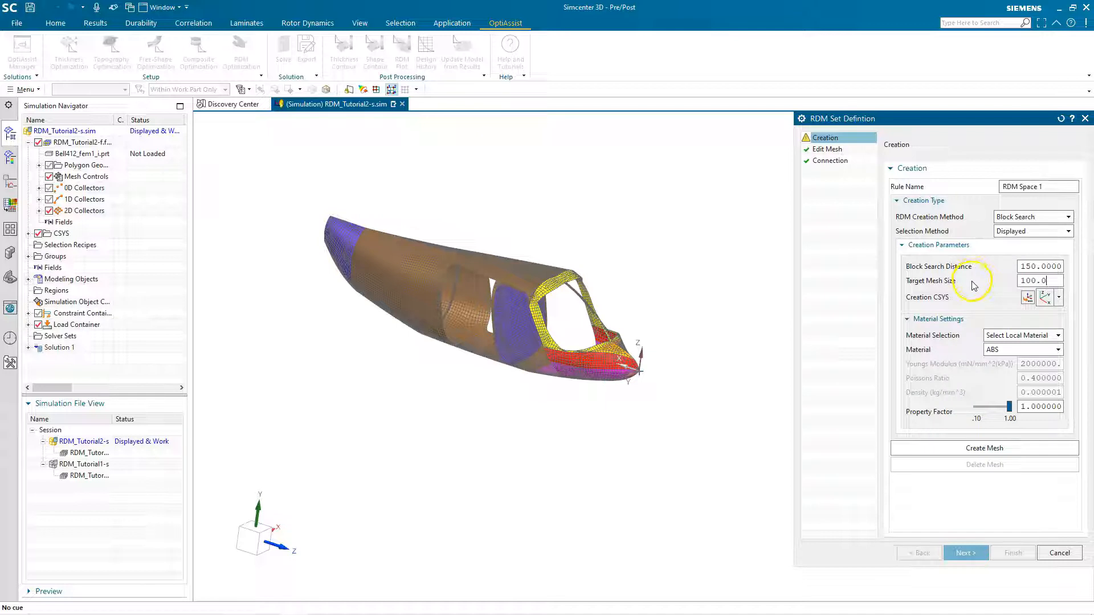
Step: Define the creation CSYS with the inferred method from the existing coordinate system at the helicopter's nose
click(997, 305)
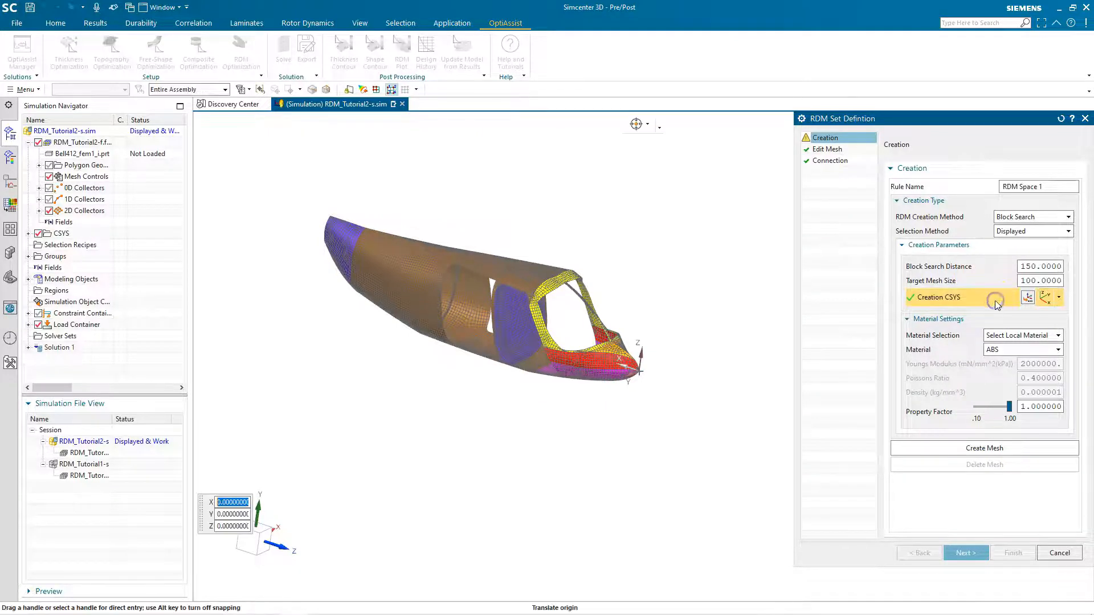
click(1058, 301)
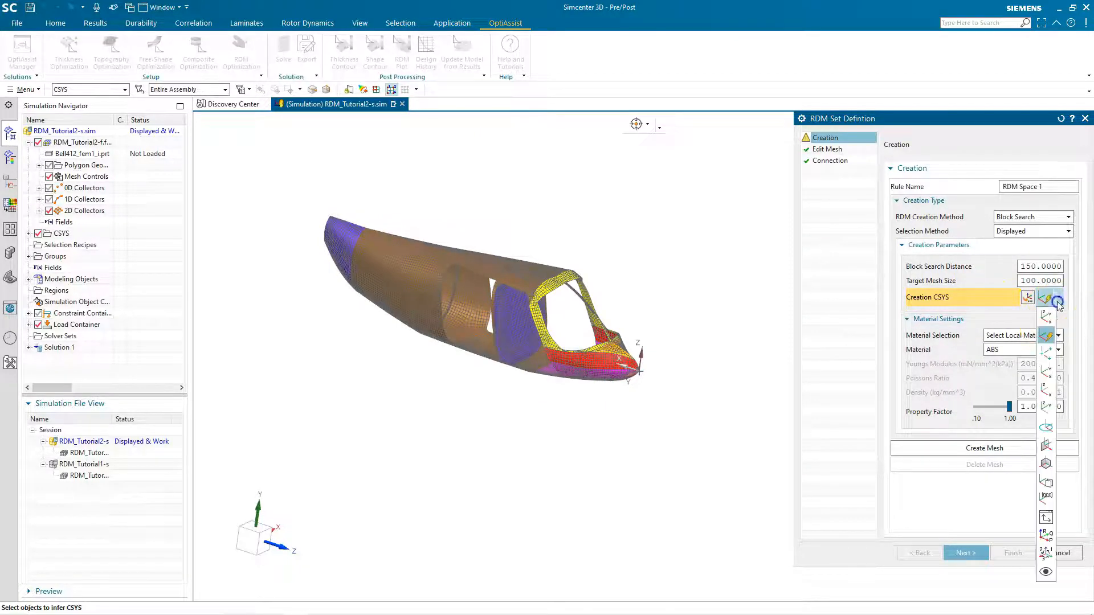
click(1049, 332)
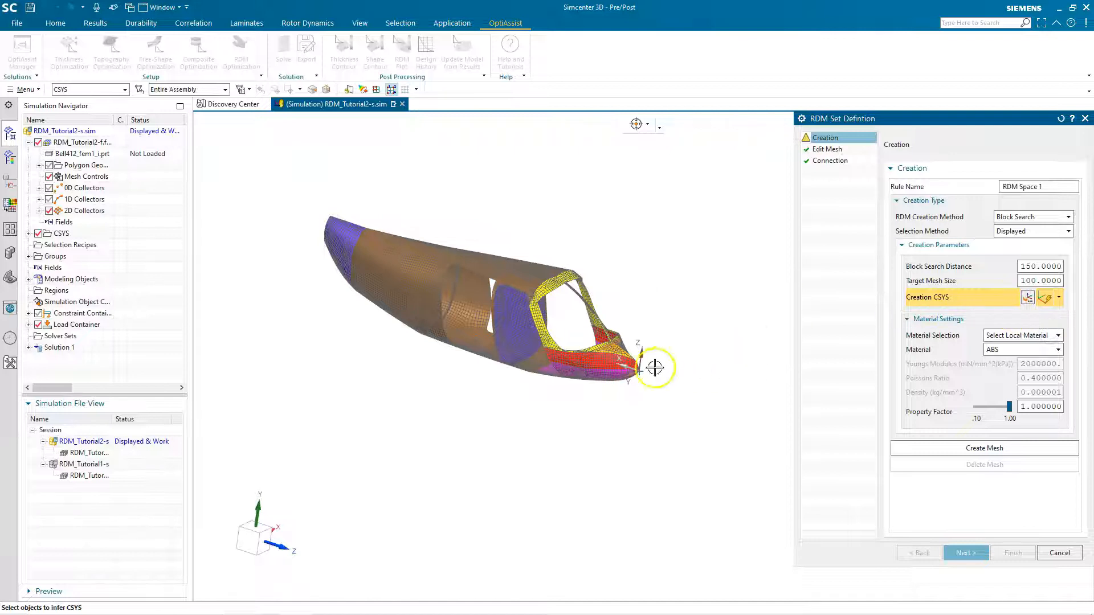
click(637, 372)
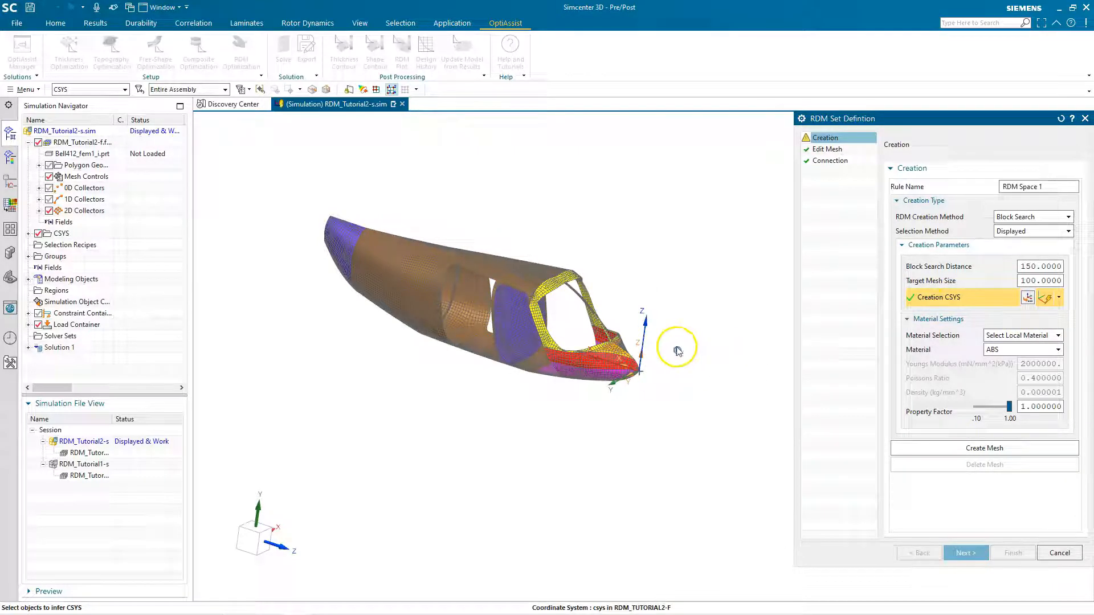
Step: Assign the local material Aluminum_6061 to the RDM space with a property factor of 0.1
click(1001, 336)
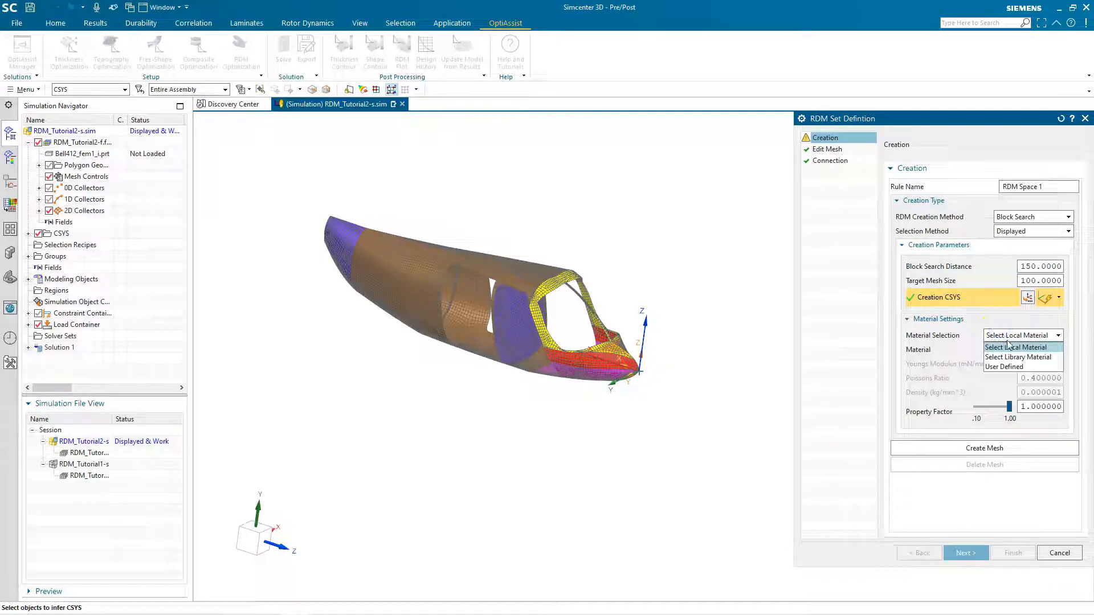
click(1009, 346)
click(1001, 350)
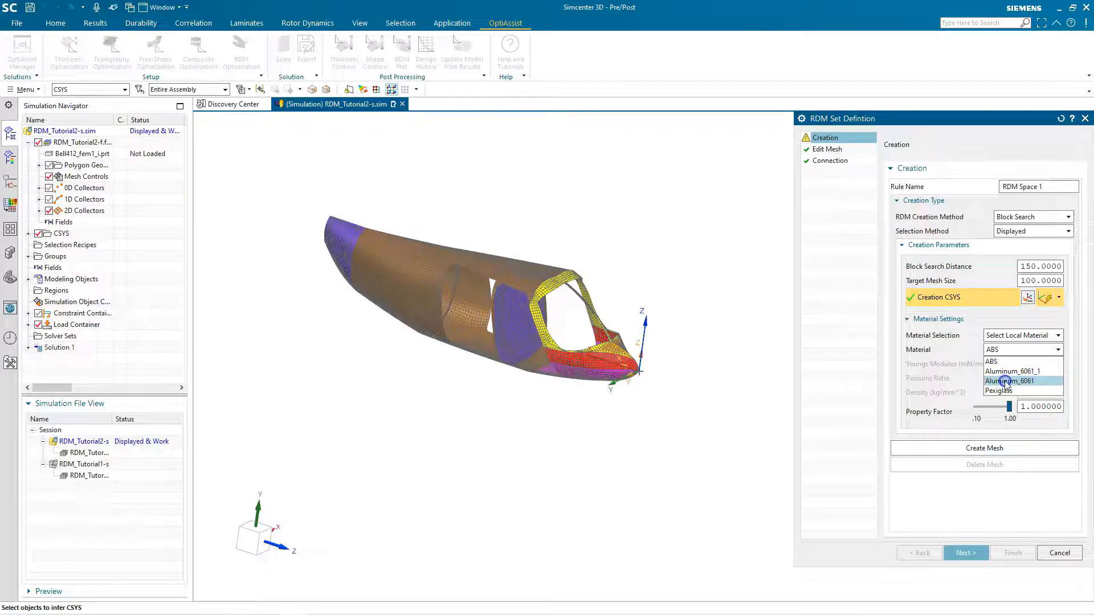
click(1005, 382)
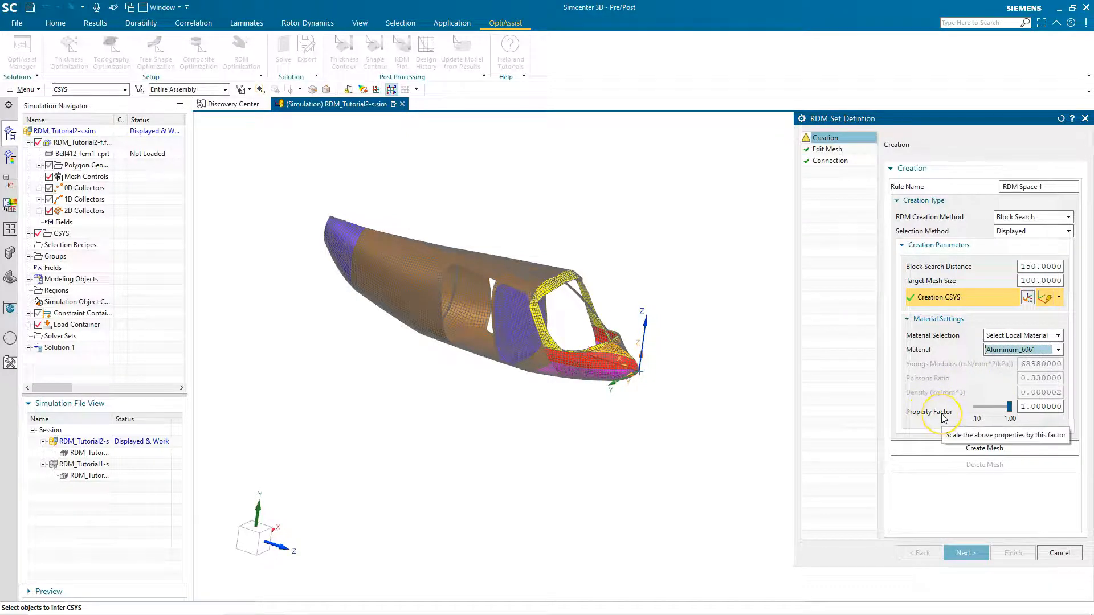
click(1038, 408)
text(0.1)
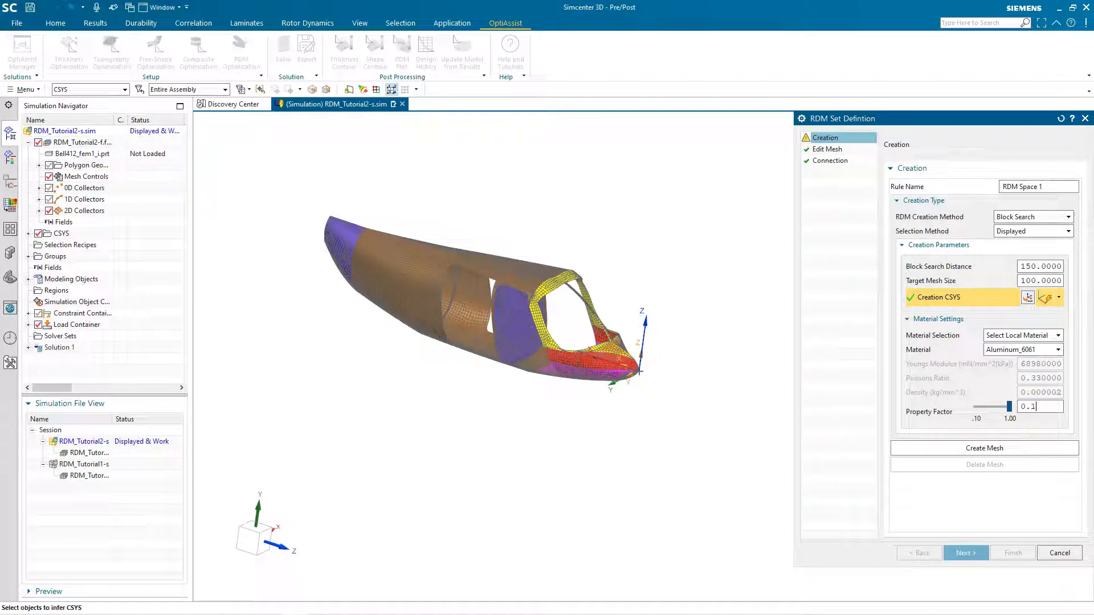
Step: Create the block mesh around the fuselage, finish the RDM set definition and proceed to the manufacturing constraints
click(984, 449)
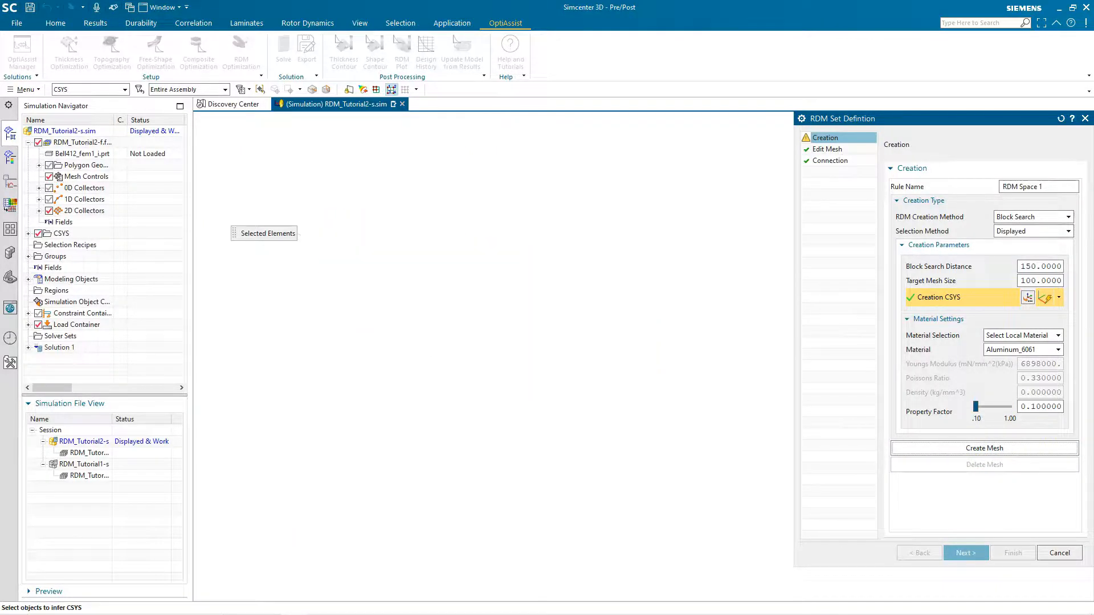
middle_drag(654, 289, 605, 289)
click(1013, 553)
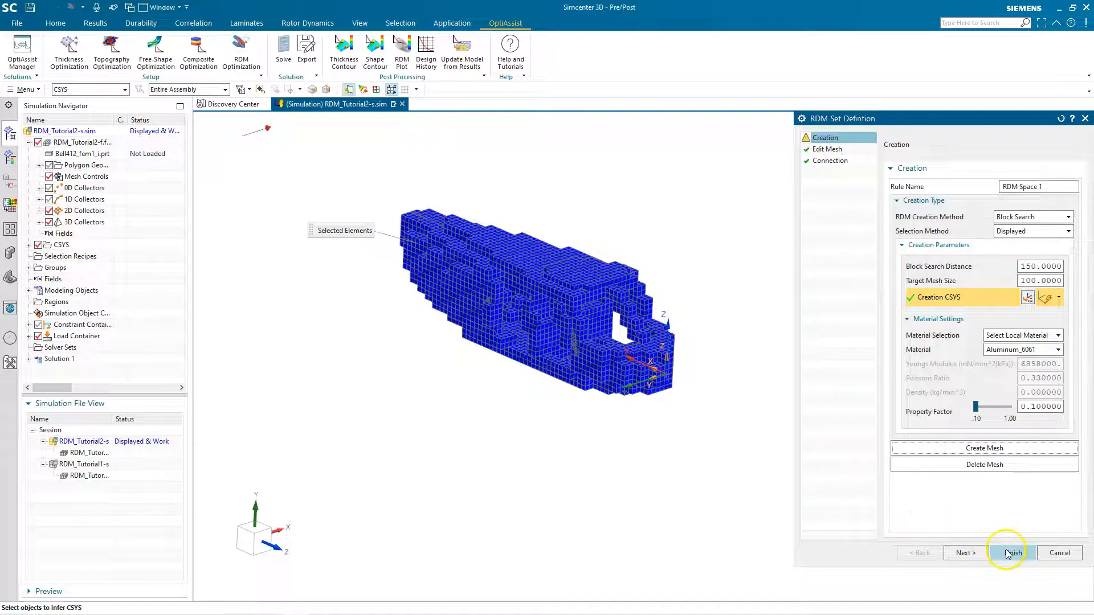
click(1064, 532)
click(1064, 532)
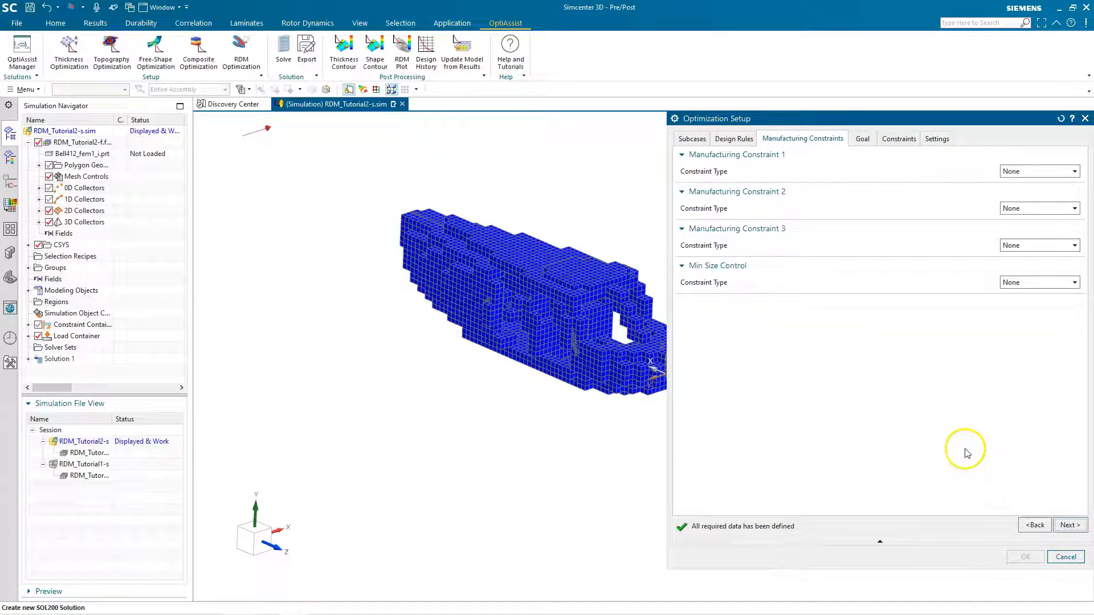
Step: Set manufacturing constraint 1 to Planar Symmetry through a mesh point at the nose centre with normal XC, and proceed to the goal
click(1031, 171)
click(1030, 202)
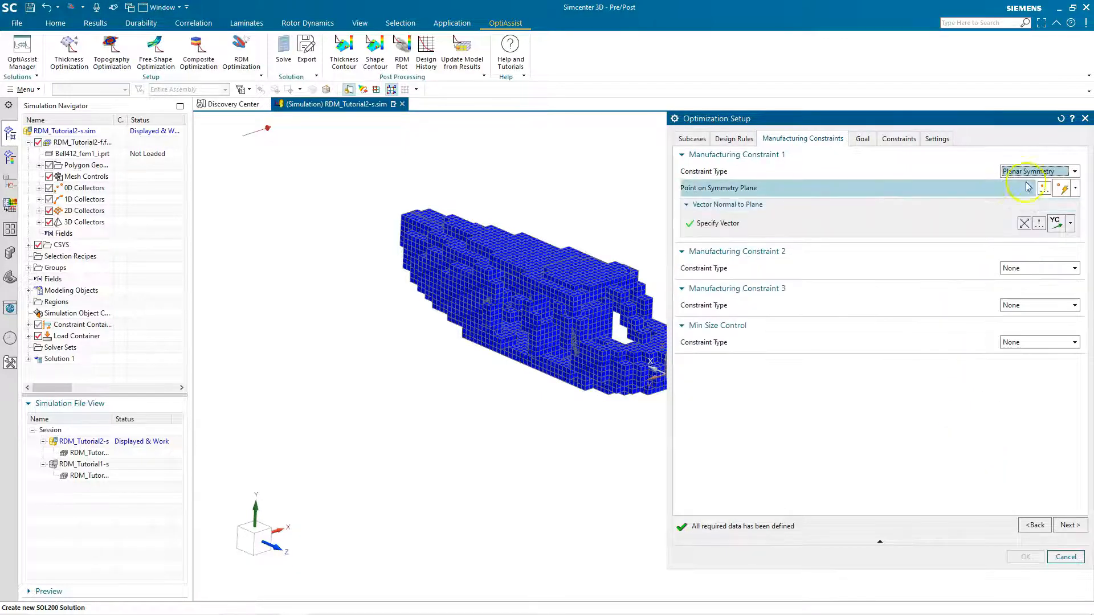
scroll(561, 392, up, 10)
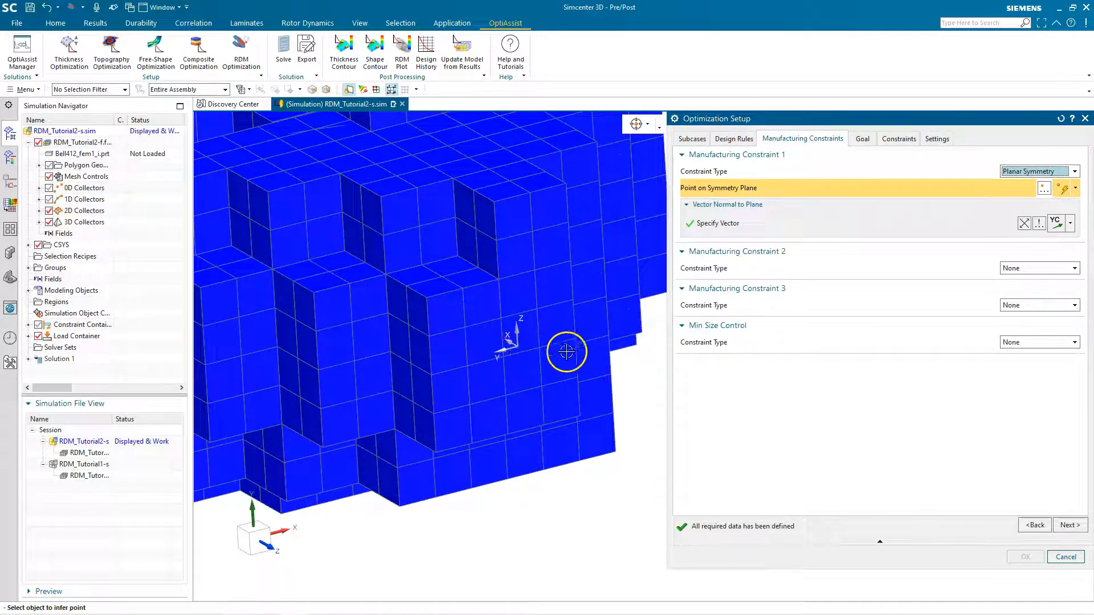
click(504, 357)
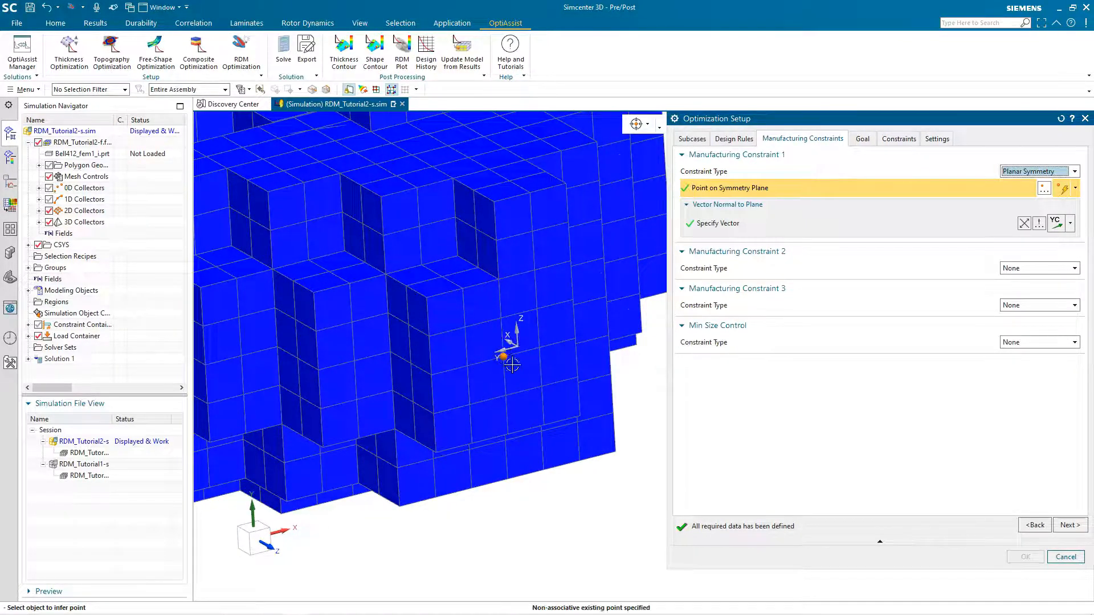
click(1071, 224)
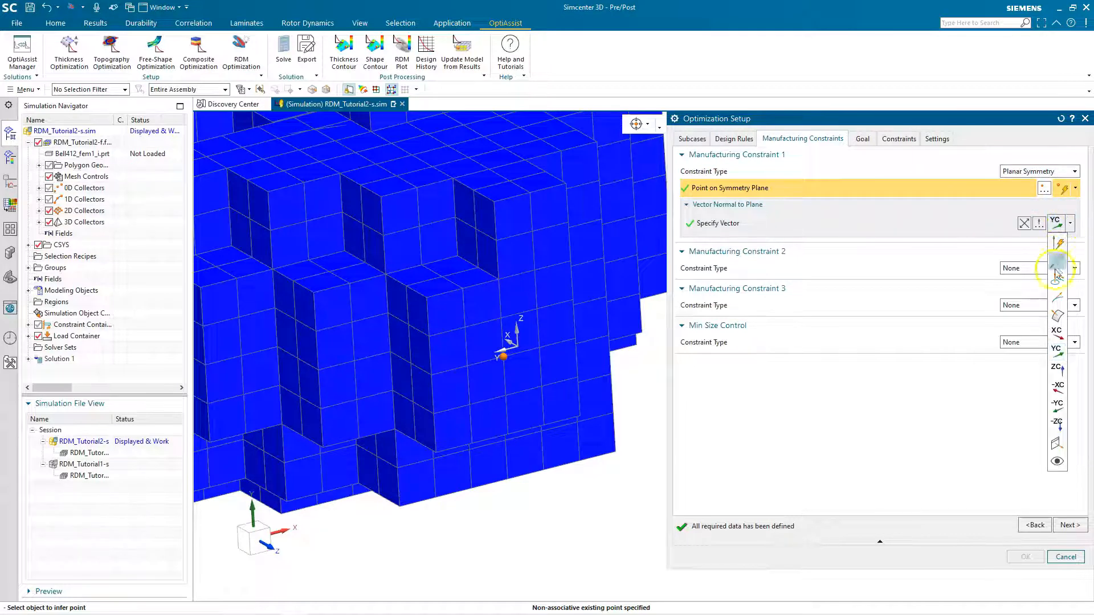
click(1056, 333)
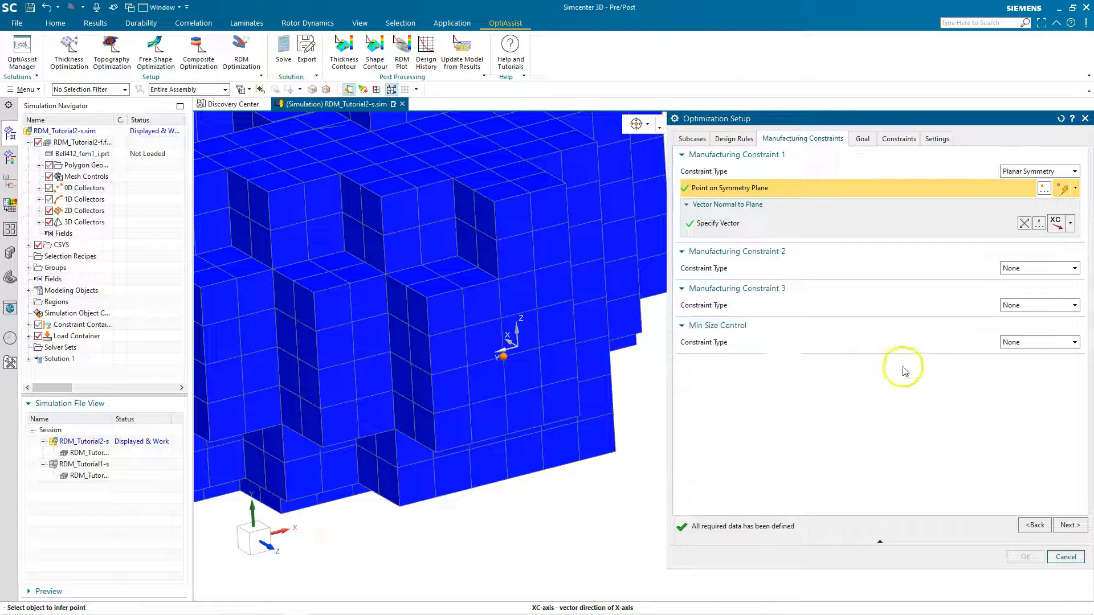
click(1069, 524)
key(ctrl+f)
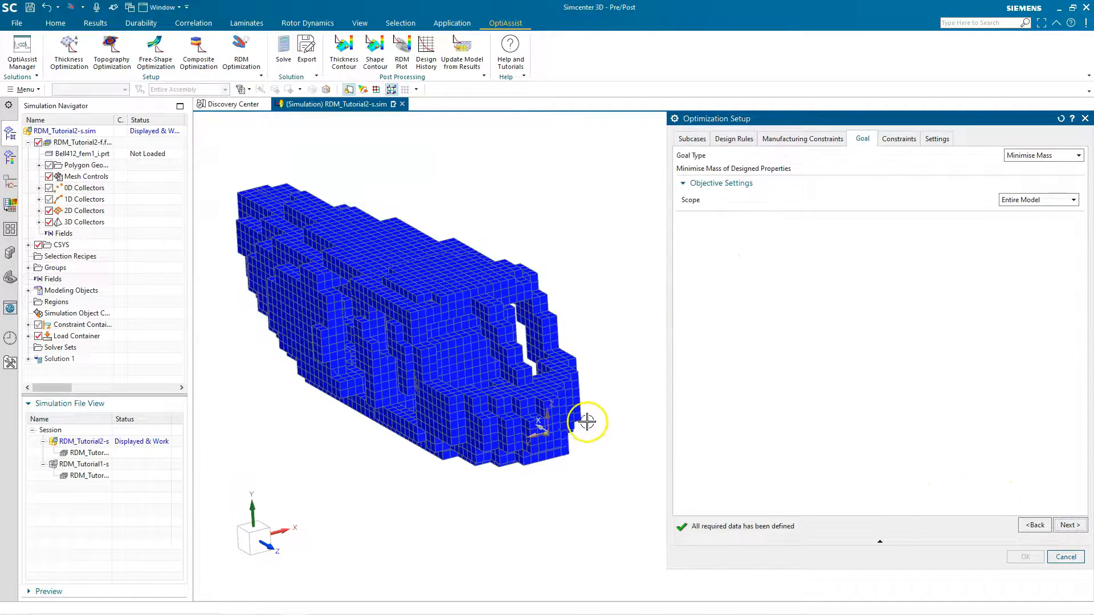
Step: Set the goal to Maximise Stiffness with a mass fraction of 0.4, include the GroundLoad and Flight subcases, and proceed to the constraints
scroll(570, 410, down, 3)
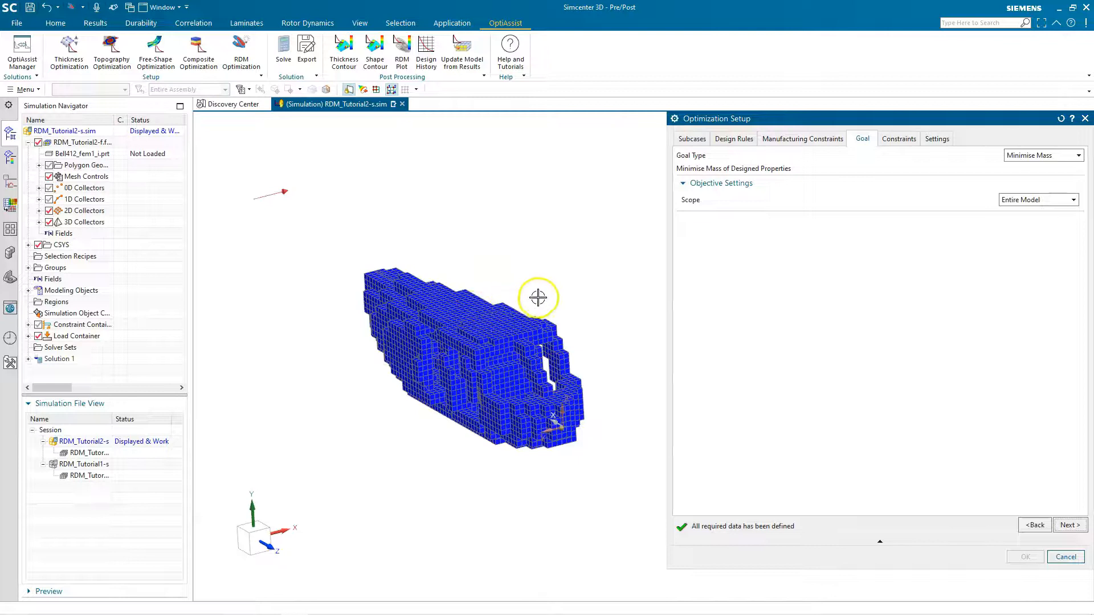
click(1017, 160)
click(1026, 179)
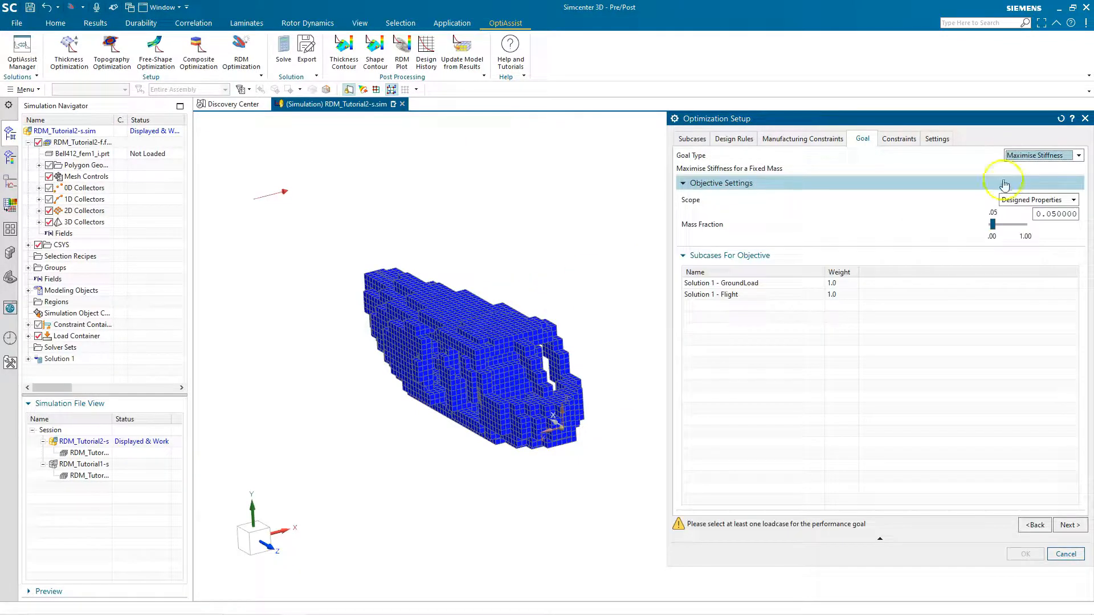
double_click(1055, 214)
text(0.4)
click(764, 283)
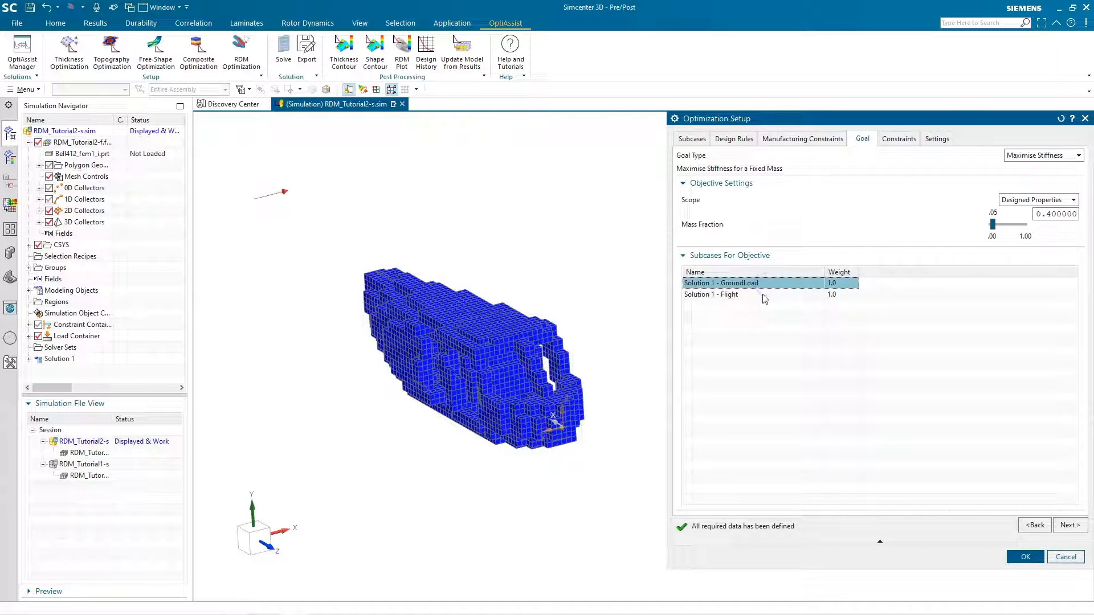
ctrl+click(765, 294)
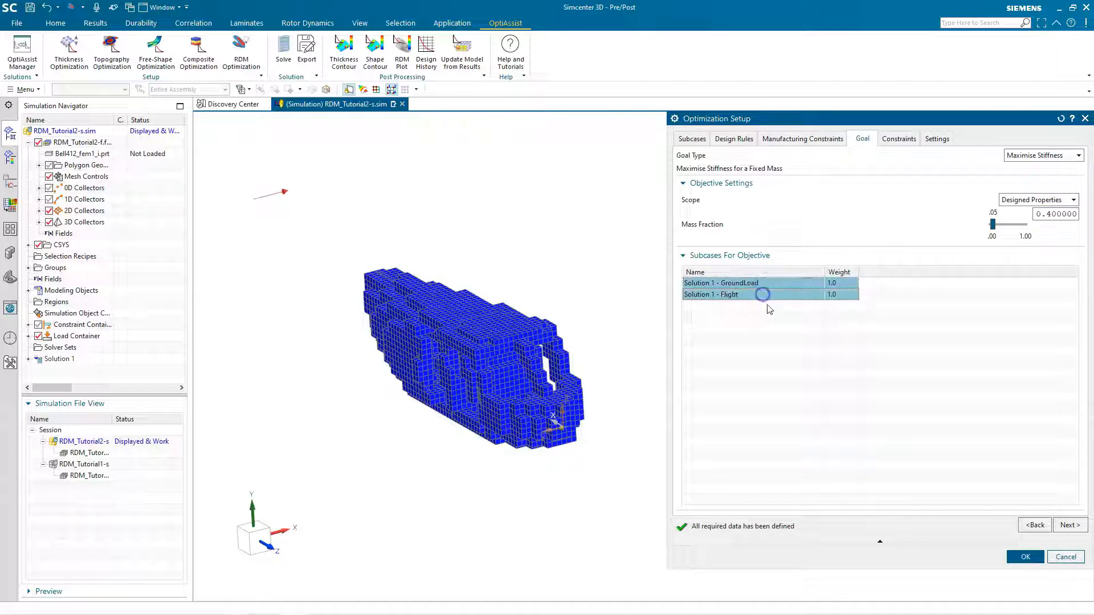
click(1079, 527)
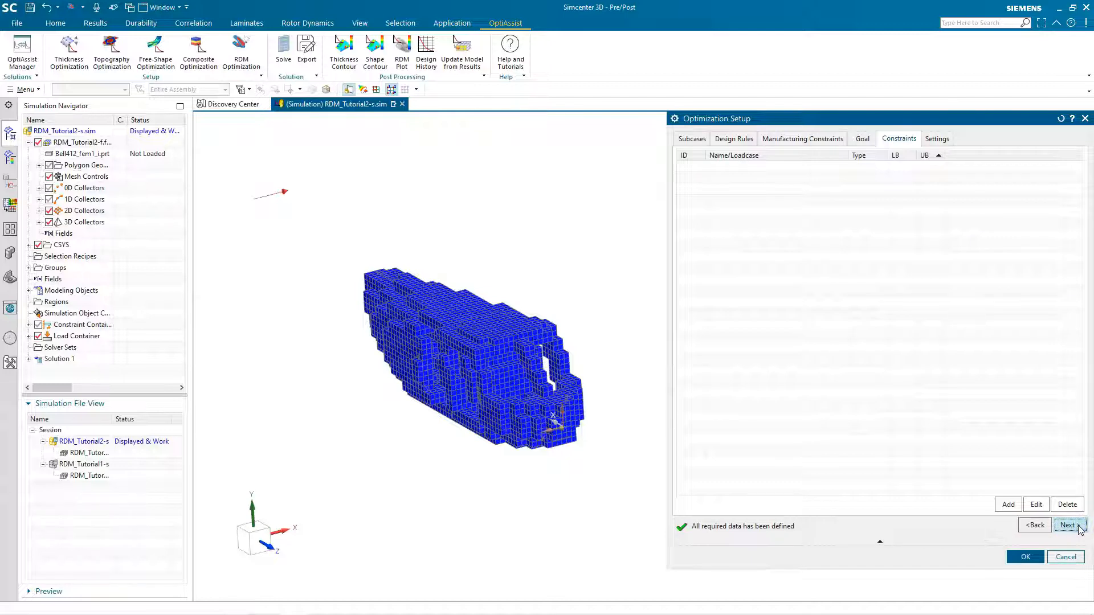
Step: Skip the optimization constraints, set the maximum design cycles to 35 and finish the optimization setup
click(1079, 527)
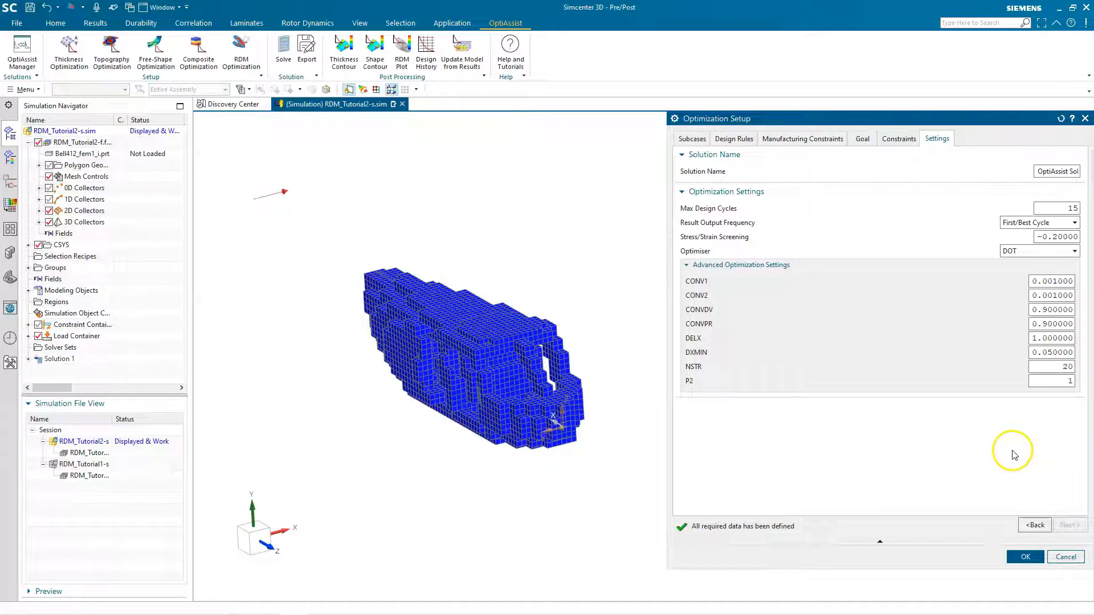
double_click(1060, 206)
text(35)
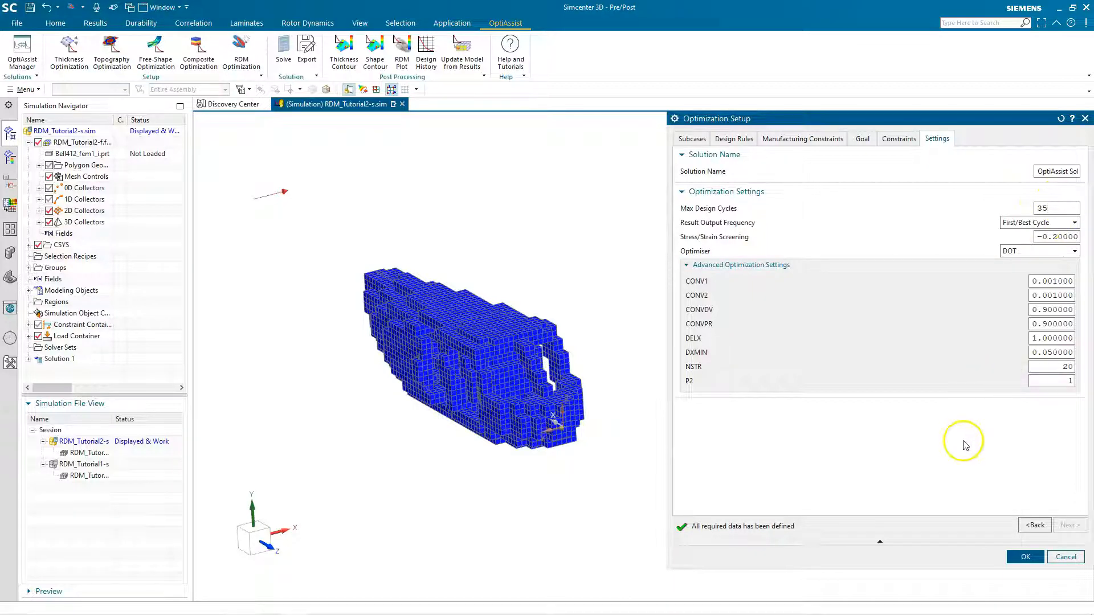
click(1020, 556)
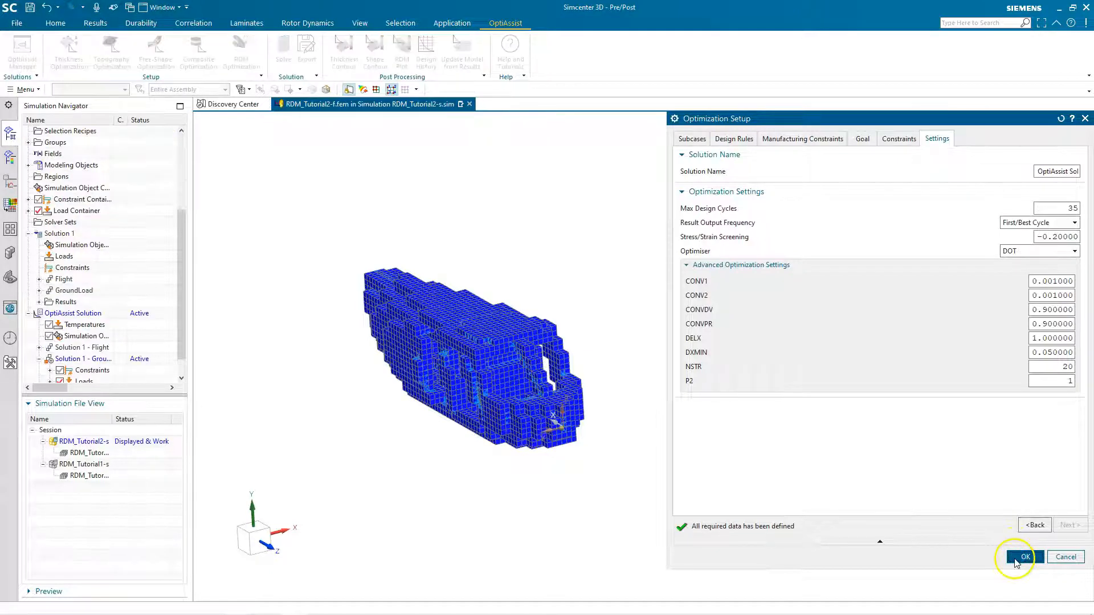
Step: Solve the OptiAssist solution and close the information report of the written Nastran deck
middle_drag(649, 352, 658, 349)
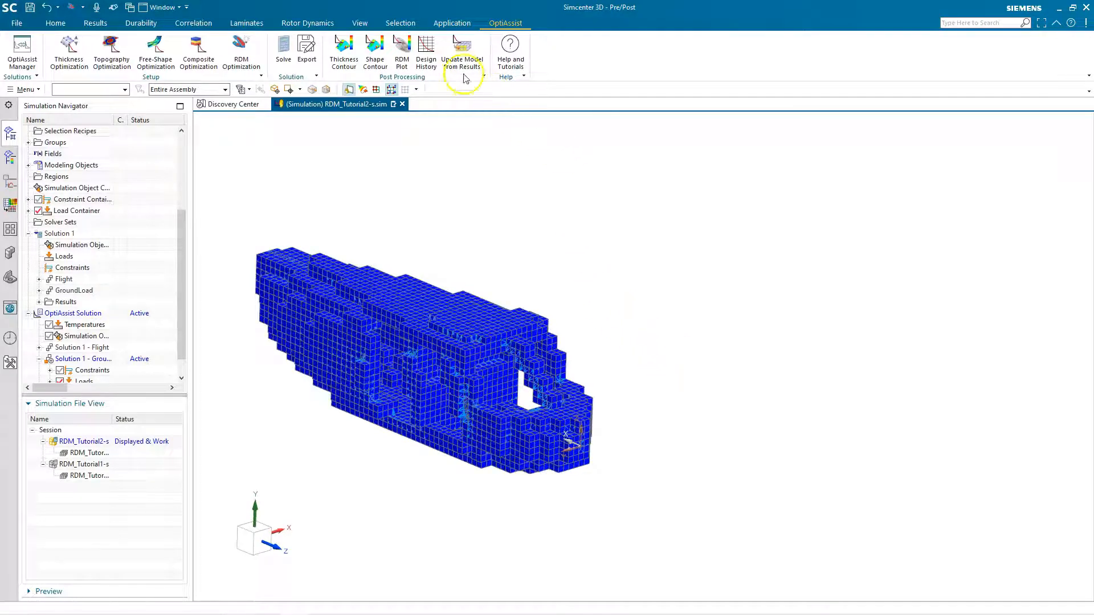
click(287, 50)
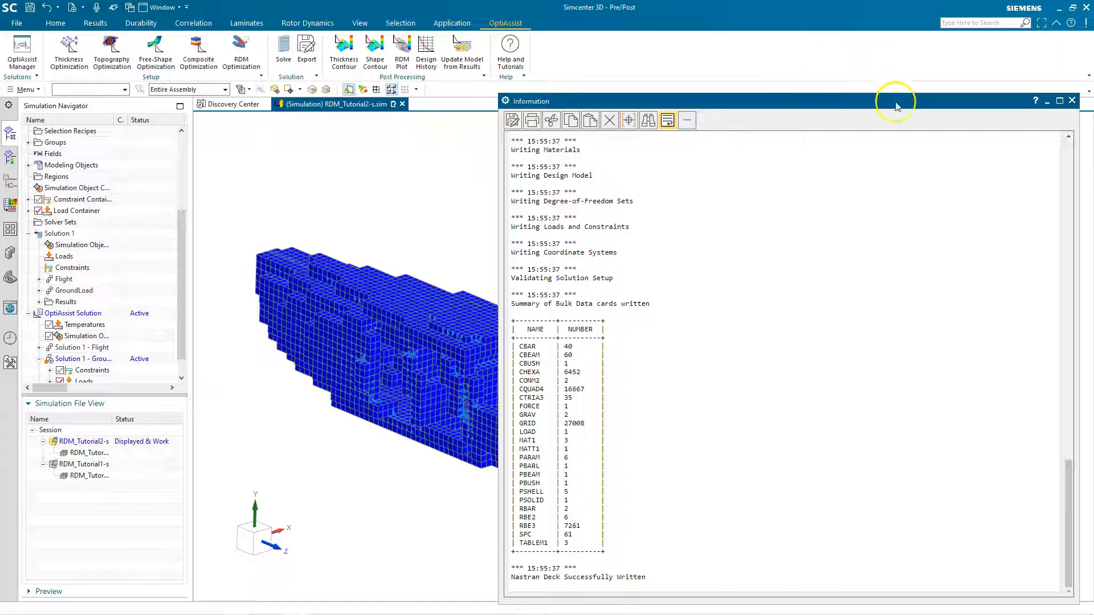
click(1072, 101)
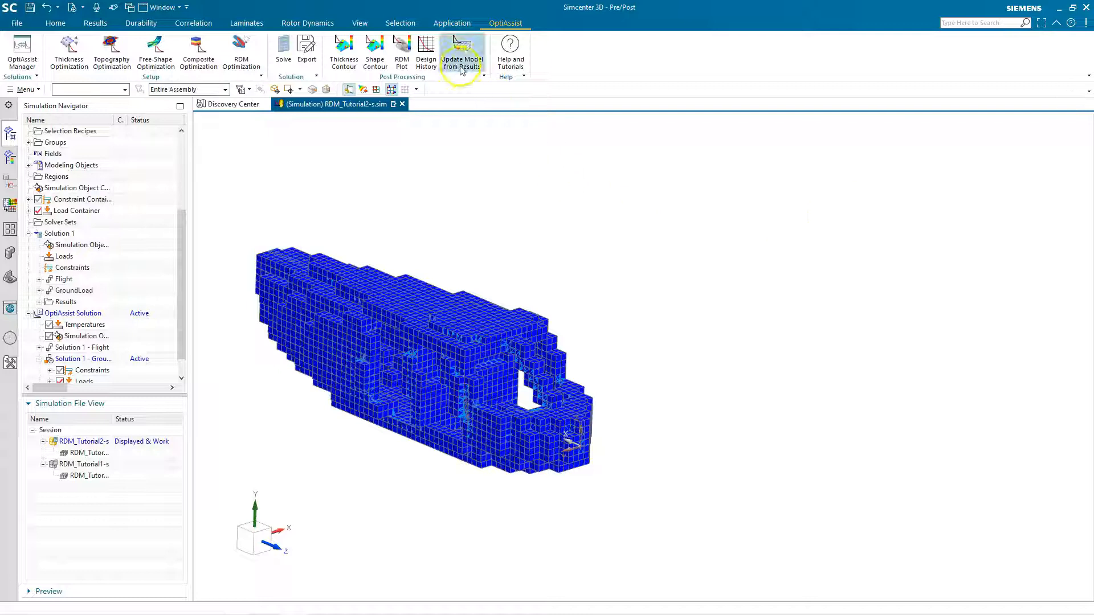
Step: Plot the design history for the Objective and Constraint Violation variables, and close the plot
click(432, 57)
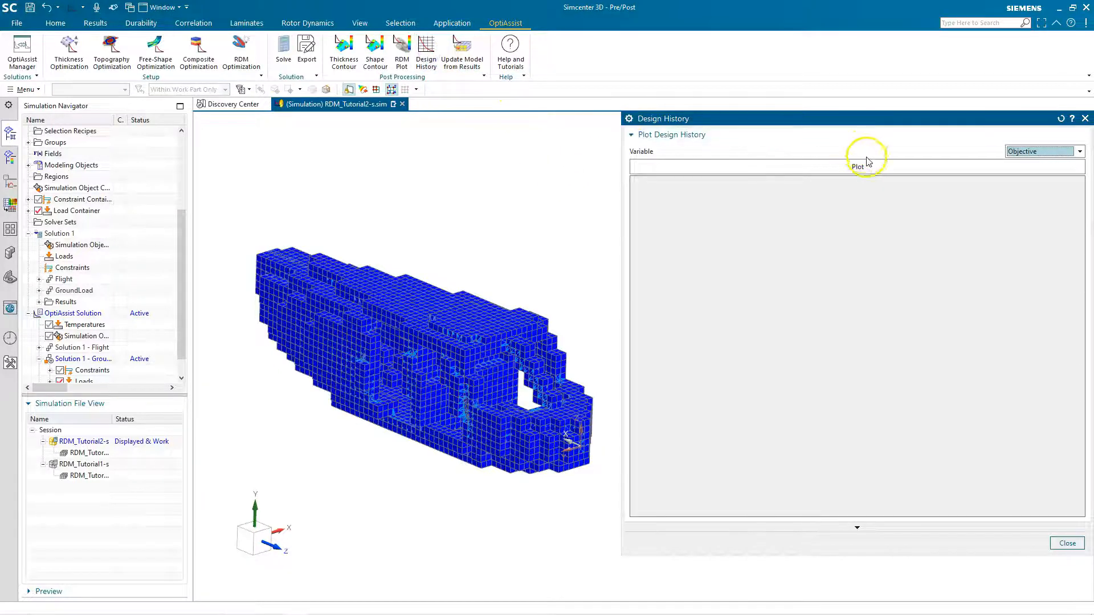
click(867, 163)
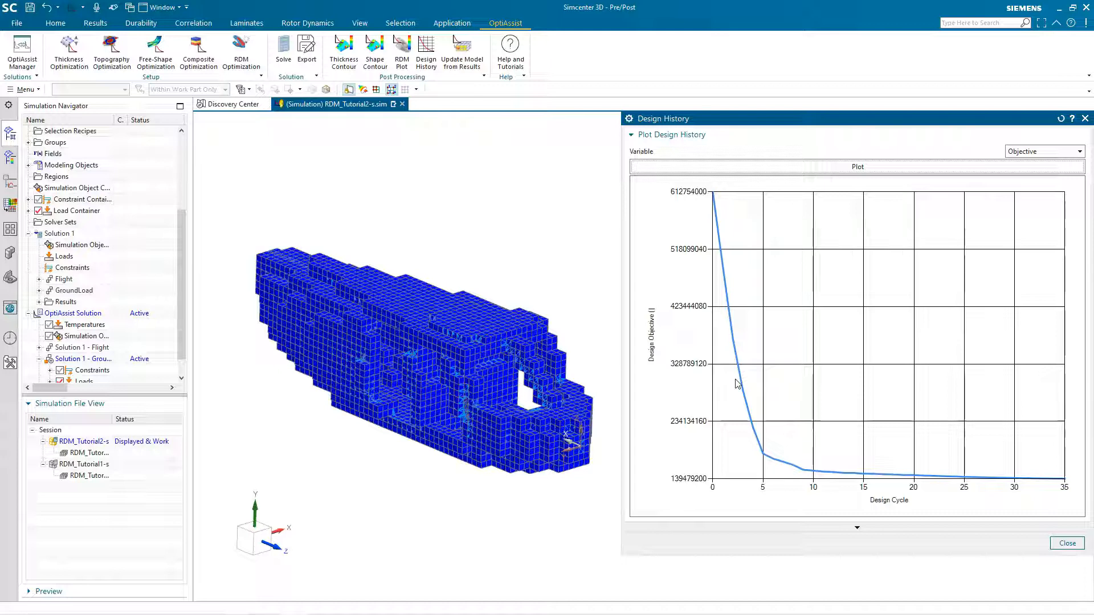
click(1044, 151)
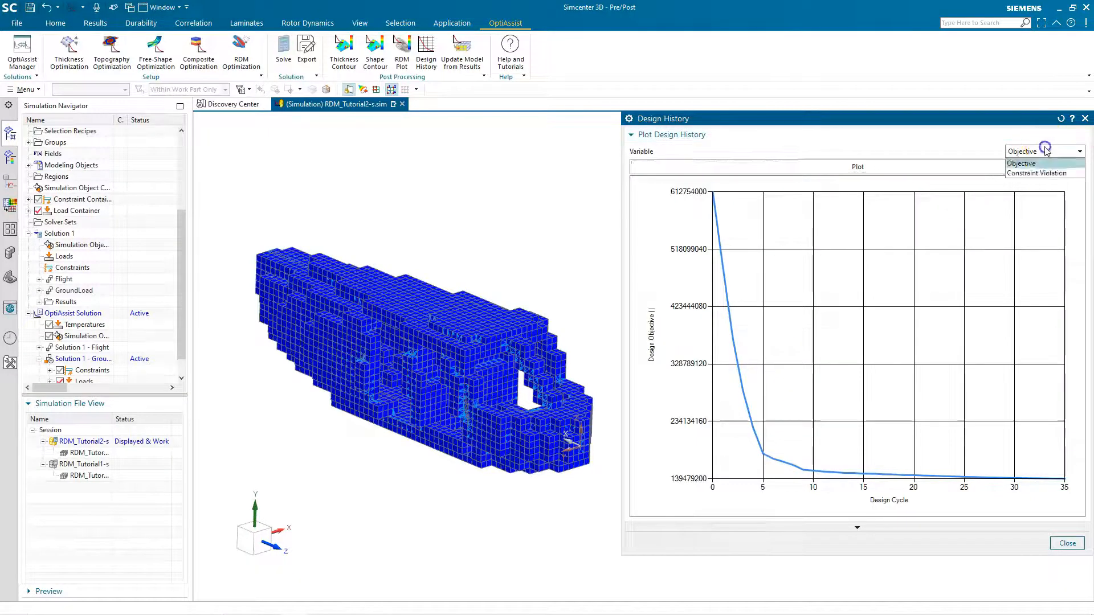
click(1037, 173)
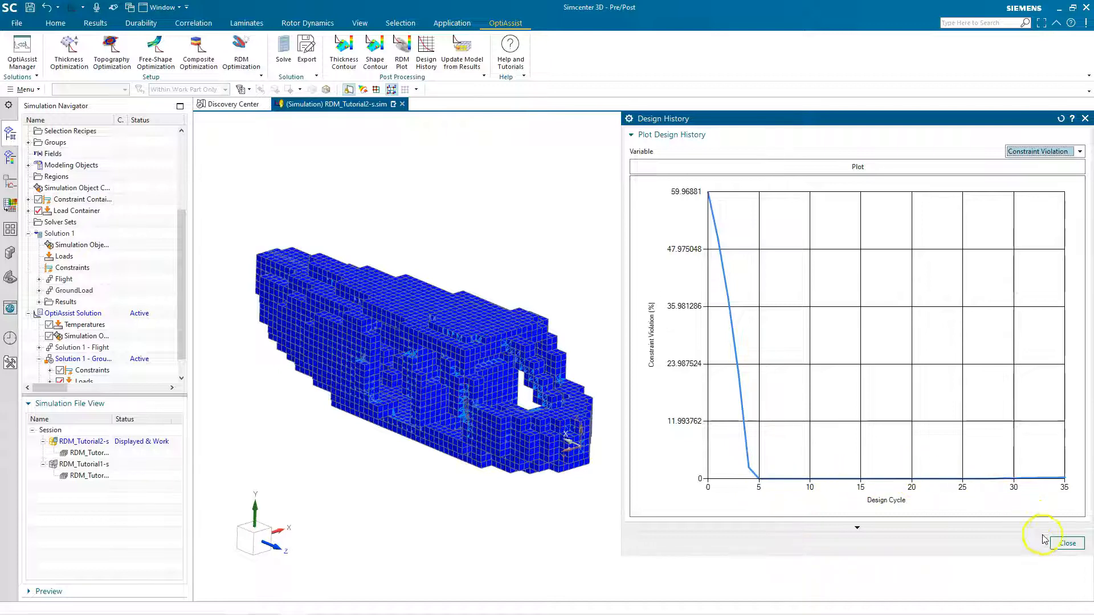
click(1066, 544)
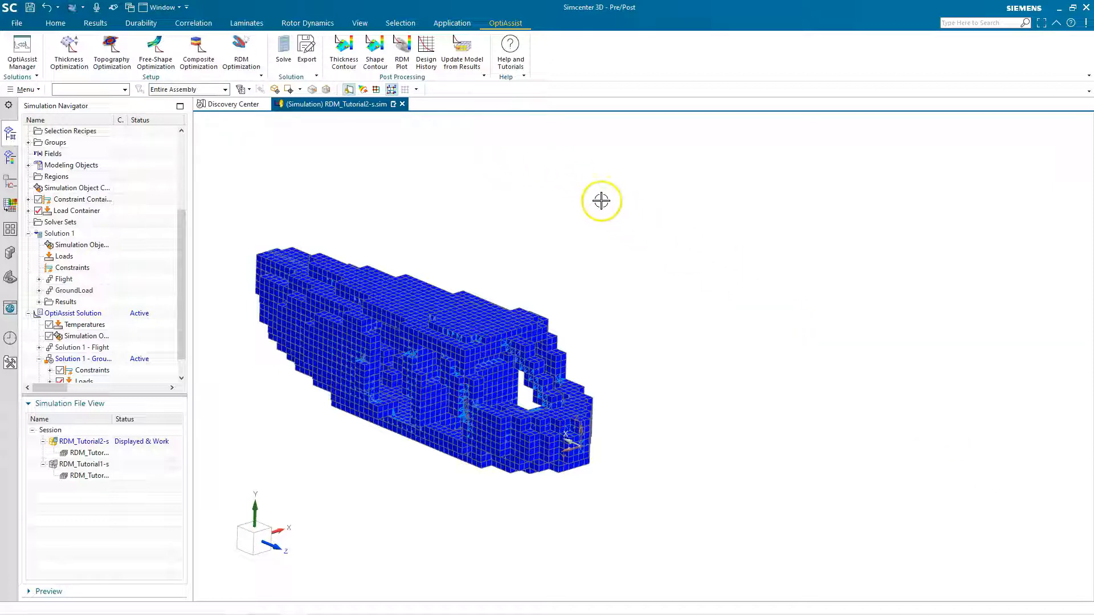
Step: Plot the RDM material density of Cycle 35 with a density threshold of 0.8 and inspect the fuselage
click(405, 57)
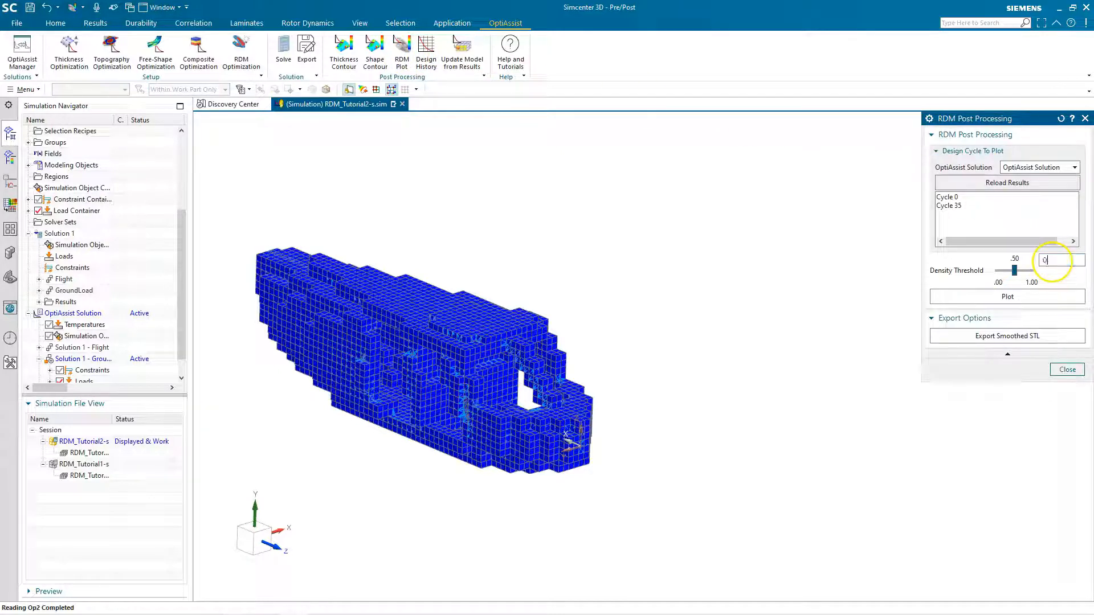
click(978, 206)
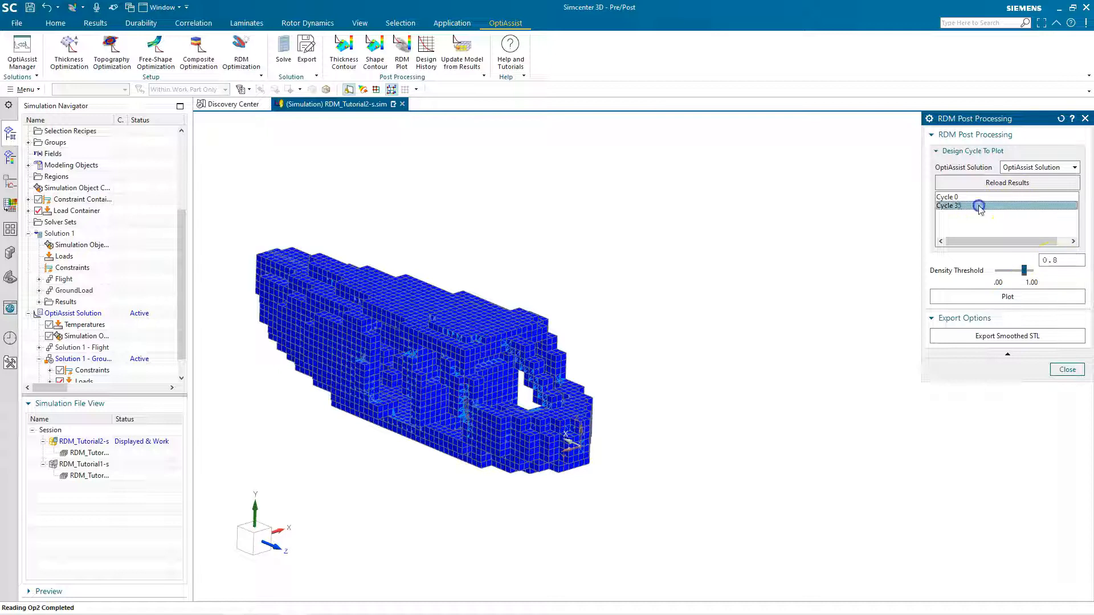
click(985, 297)
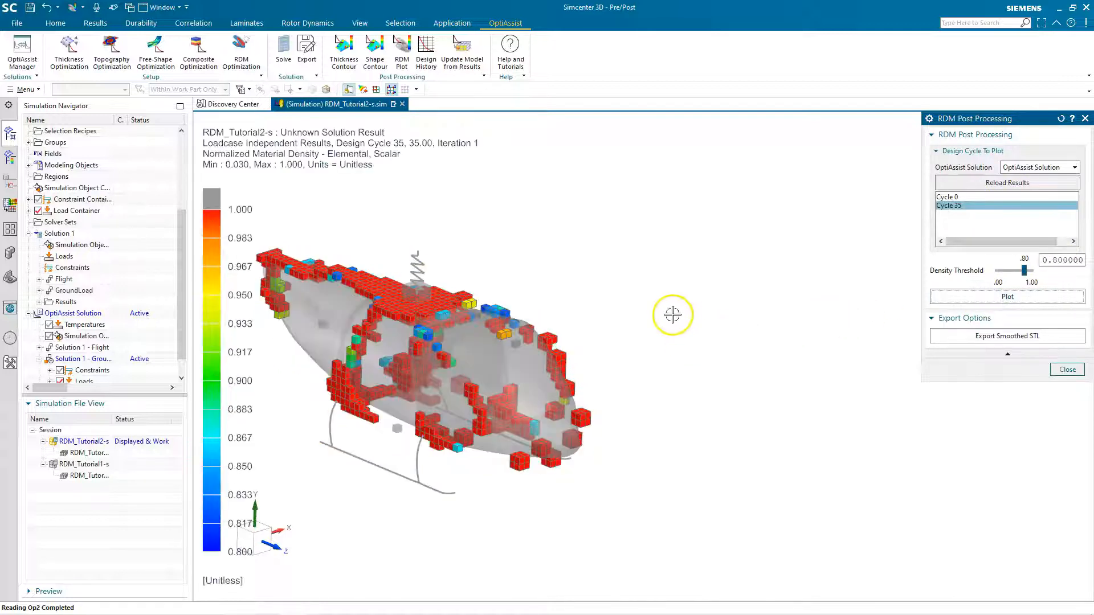
middle_drag(697, 291, 535, 261)
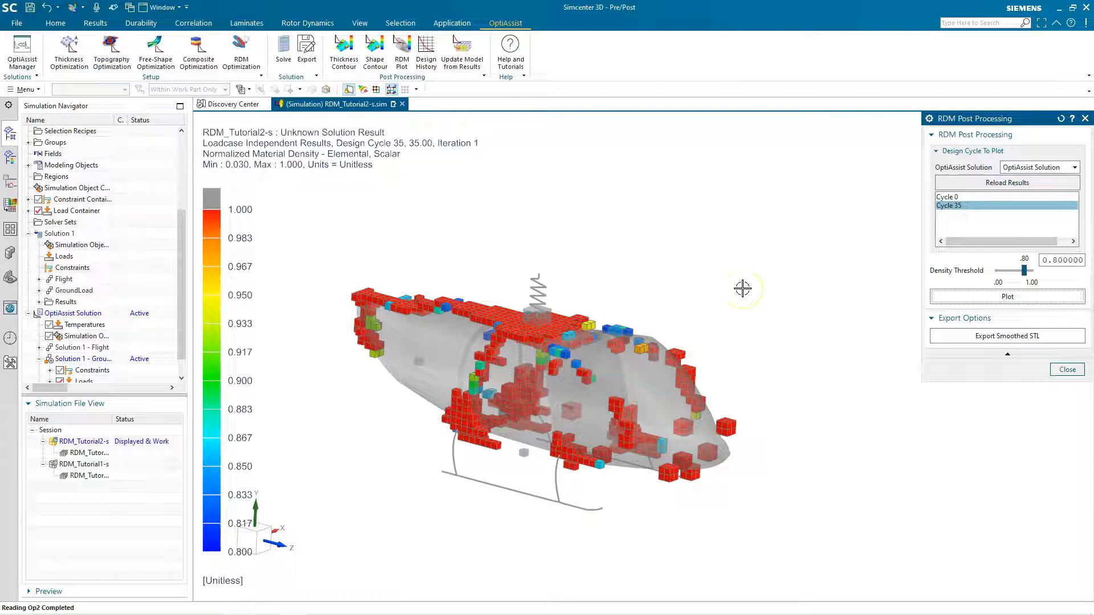
Step: Export the smoothed STL of the result as RDM_Tutorial2-s-OptiAssist_Solution.stl in the RDM_Tutorial2 folder, and leave post processing
click(991, 336)
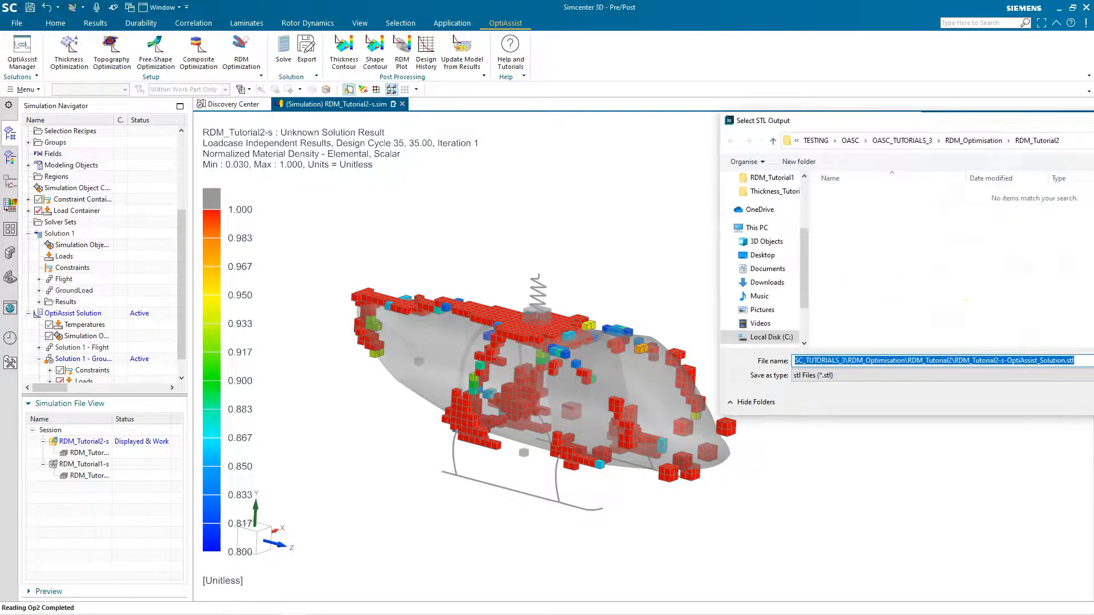
key(Return)
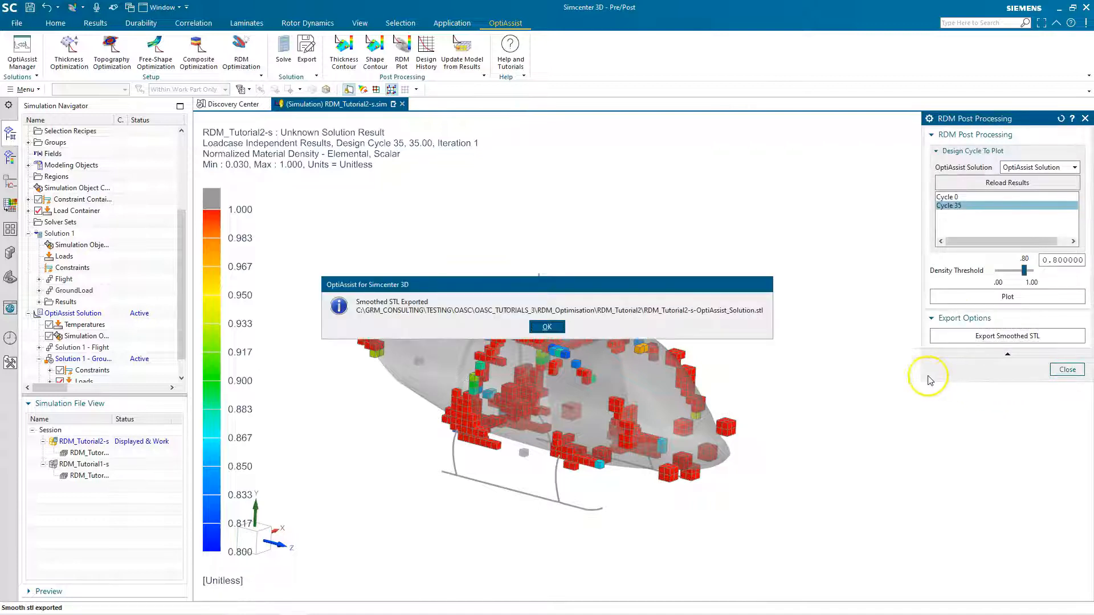
click(547, 326)
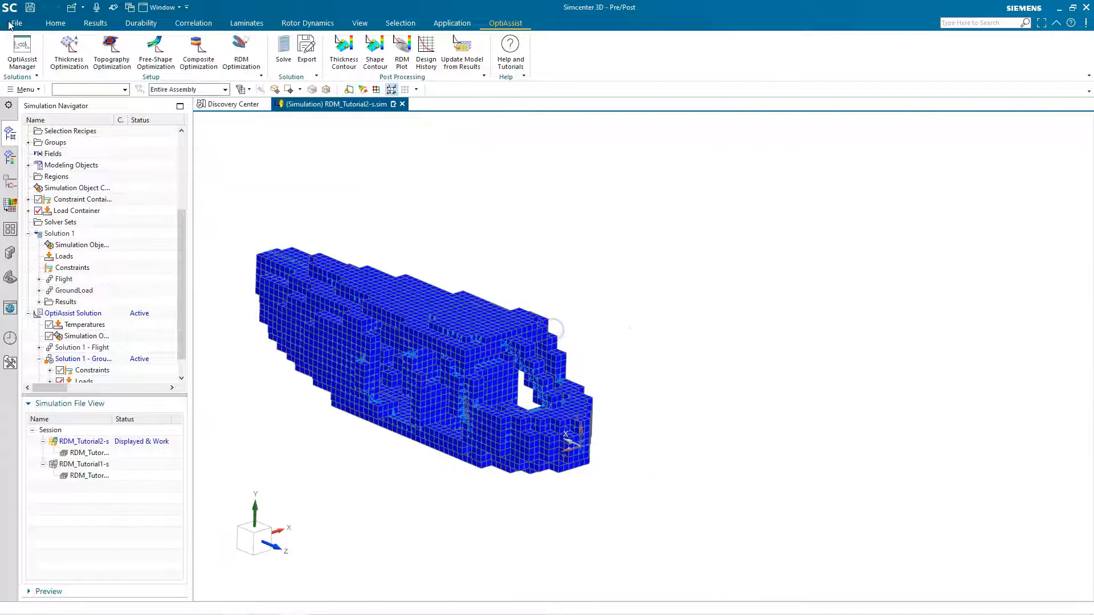
Step: Open the helicopter assembly part Bell412.prt from the RDM_Tutorial2 folder
click(13, 23)
click(25, 41)
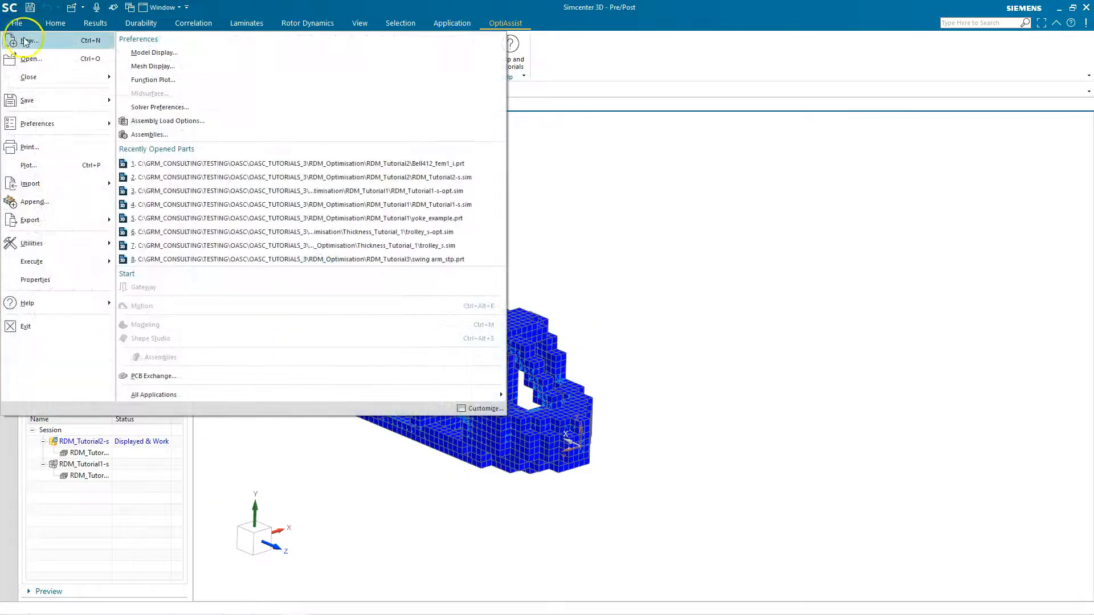
click(28, 58)
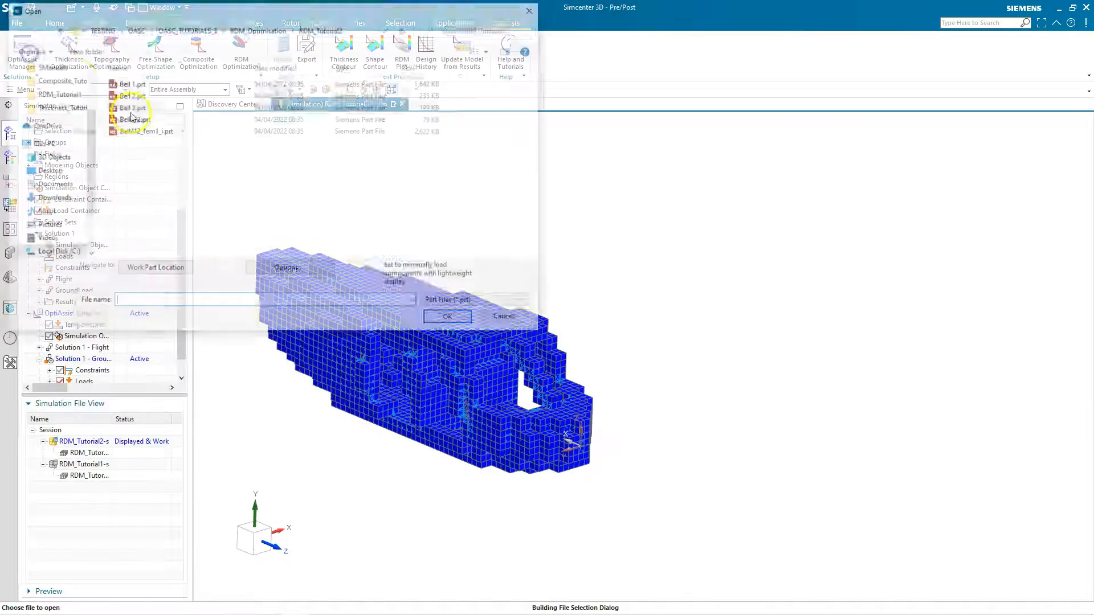
click(171, 120)
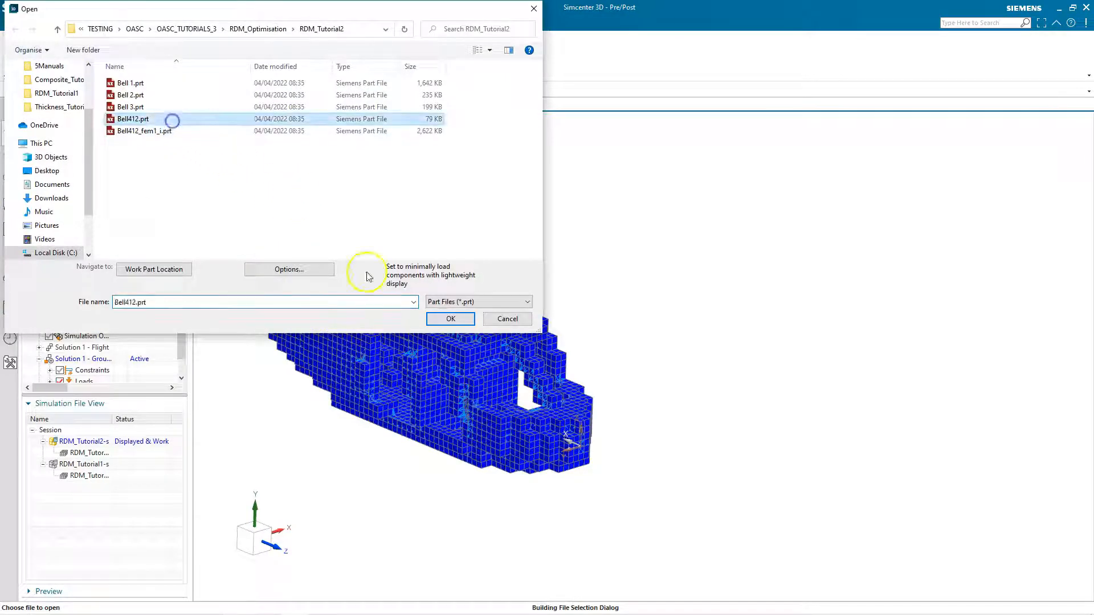
click(450, 319)
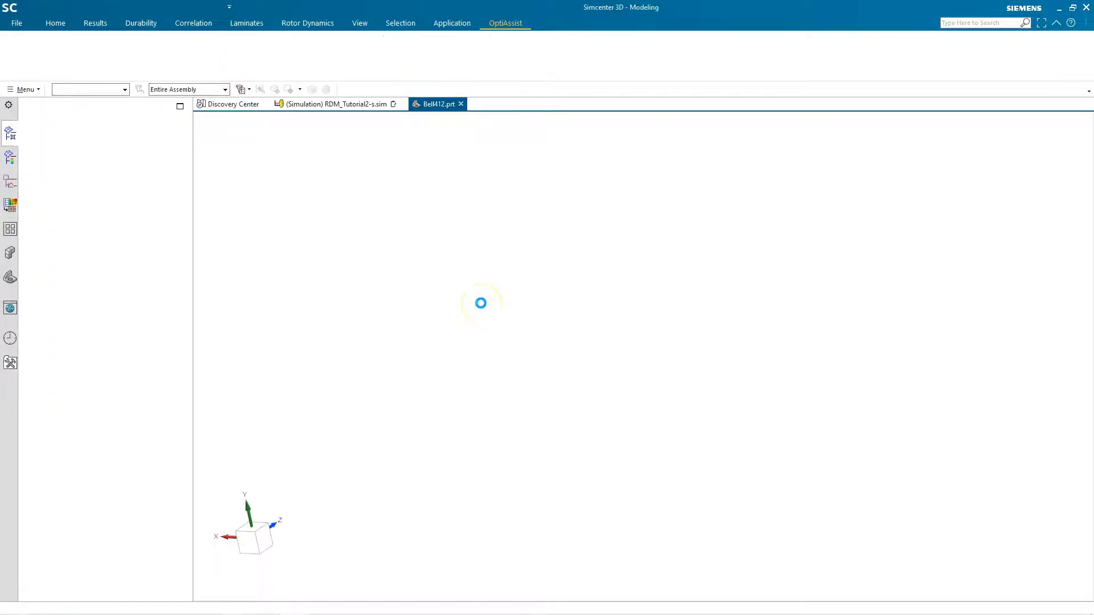
Step: Import RDM_Tutorial2-s-OptiAssist_Solution.stl into the helicopter part as a Convergent facet body in millimeters
click(17, 23)
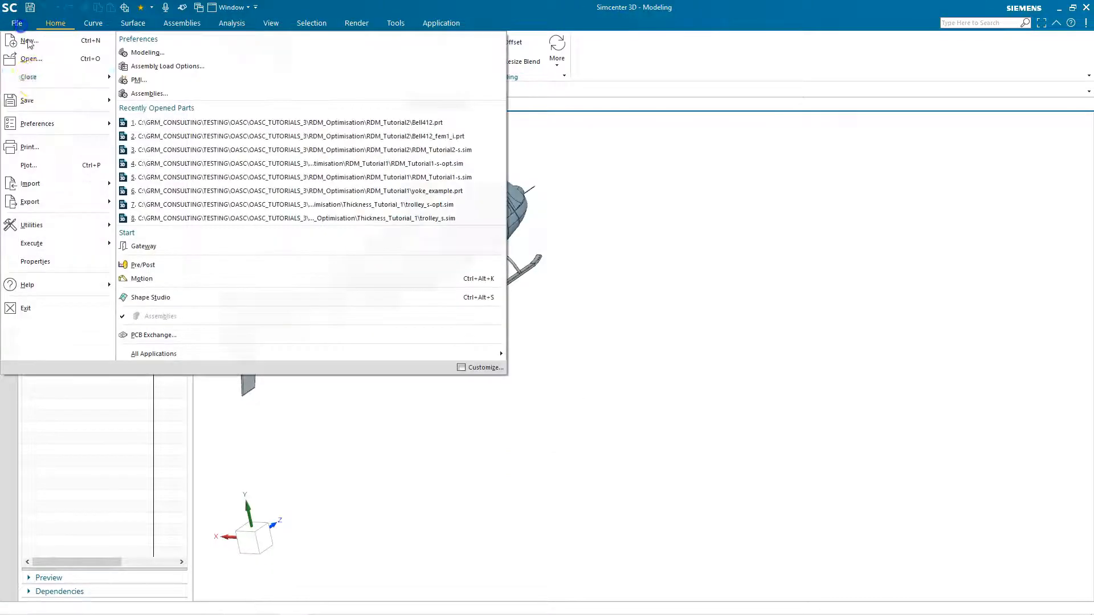
mouse_move(47, 188)
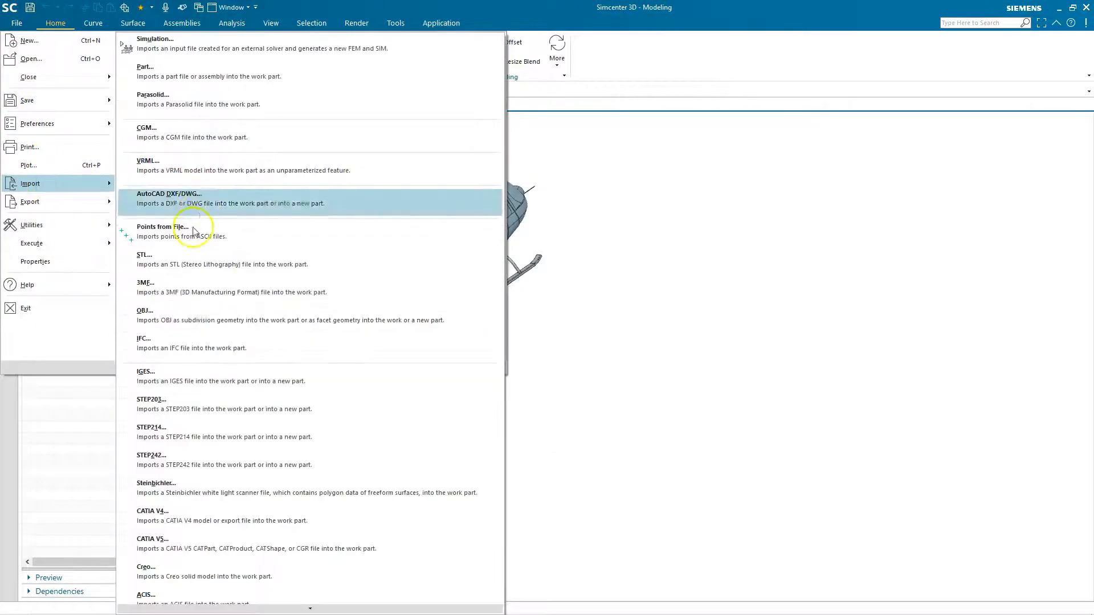
click(174, 197)
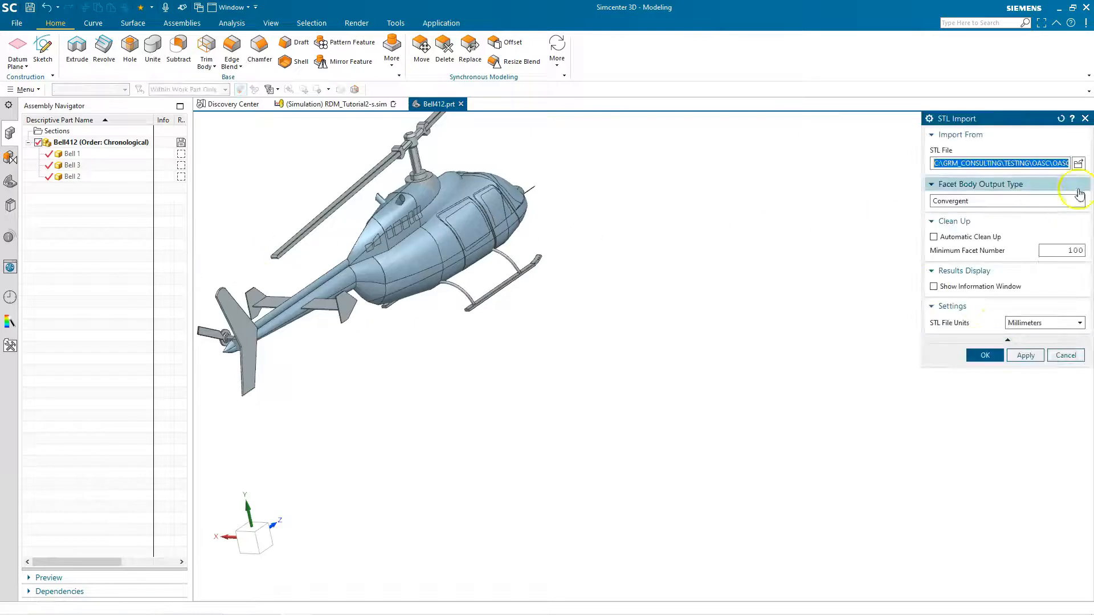
click(1087, 165)
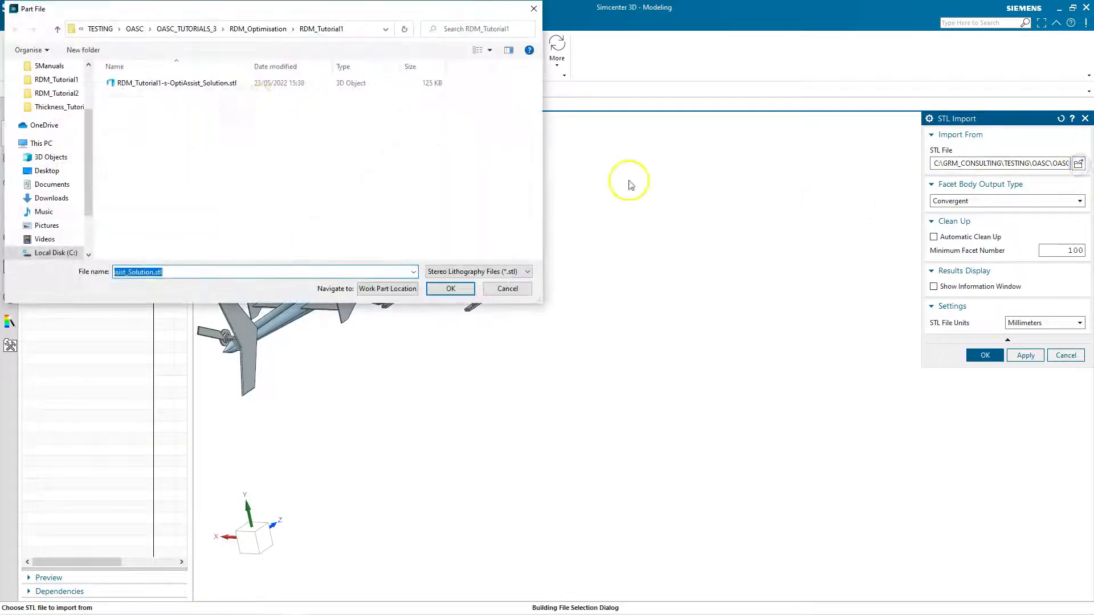
double_click(199, 97)
click(194, 83)
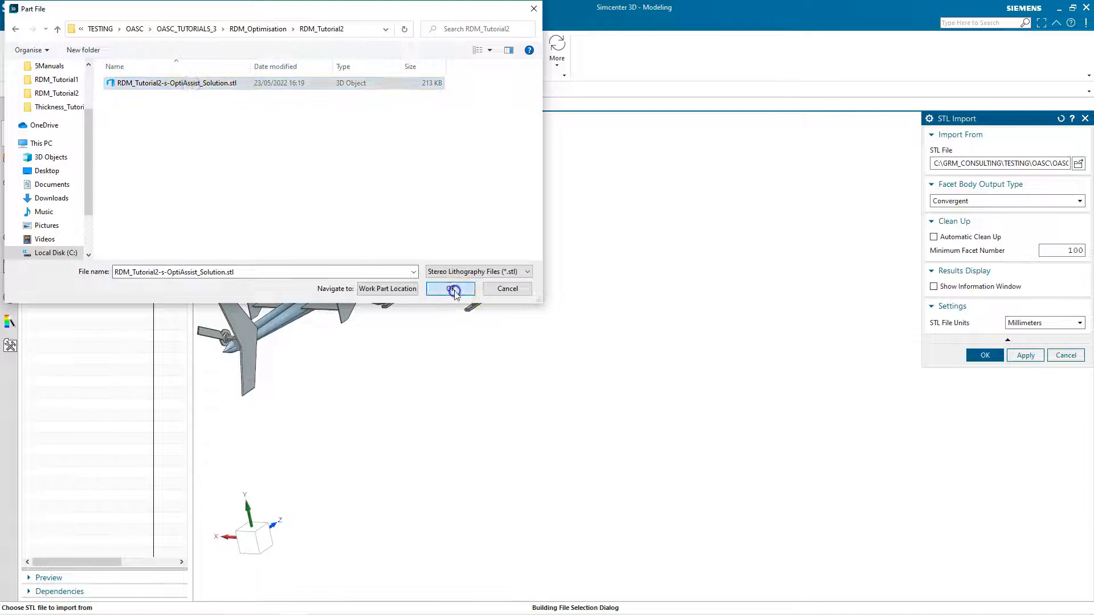
click(450, 288)
click(978, 356)
middle_drag(552, 261, 655, 225)
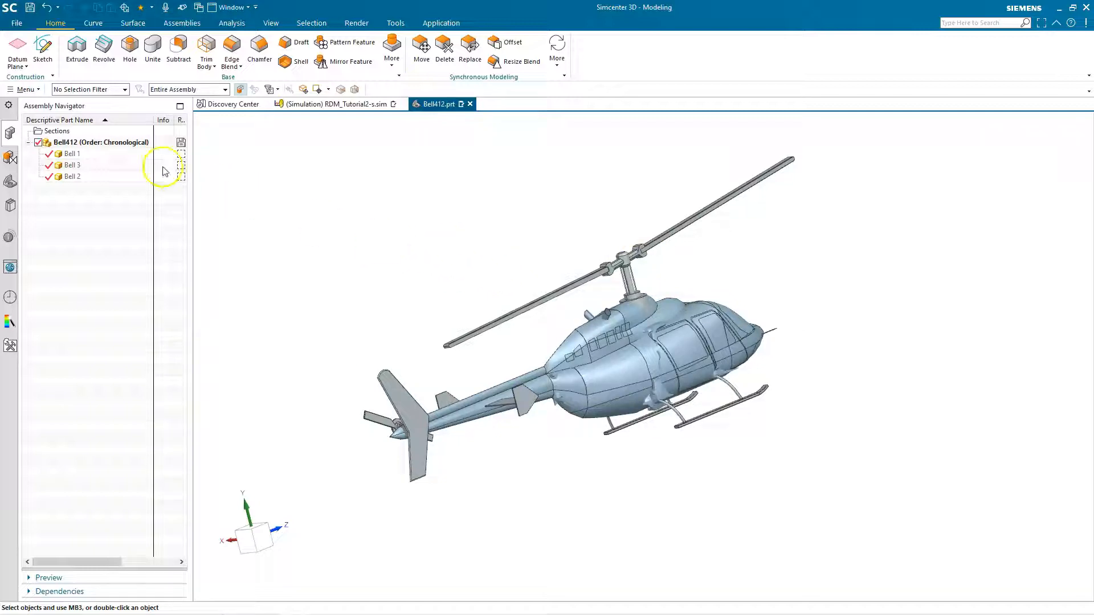
Step: Preview the Bell 1 component with its object display translucency set to 80
click(94, 154)
right_click(98, 153)
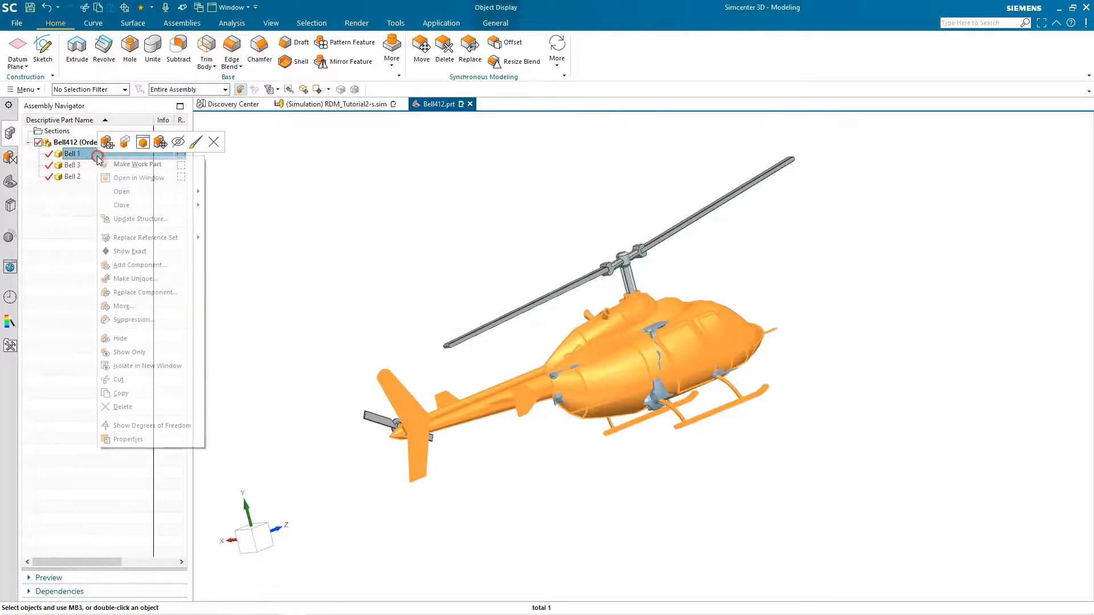
click(194, 142)
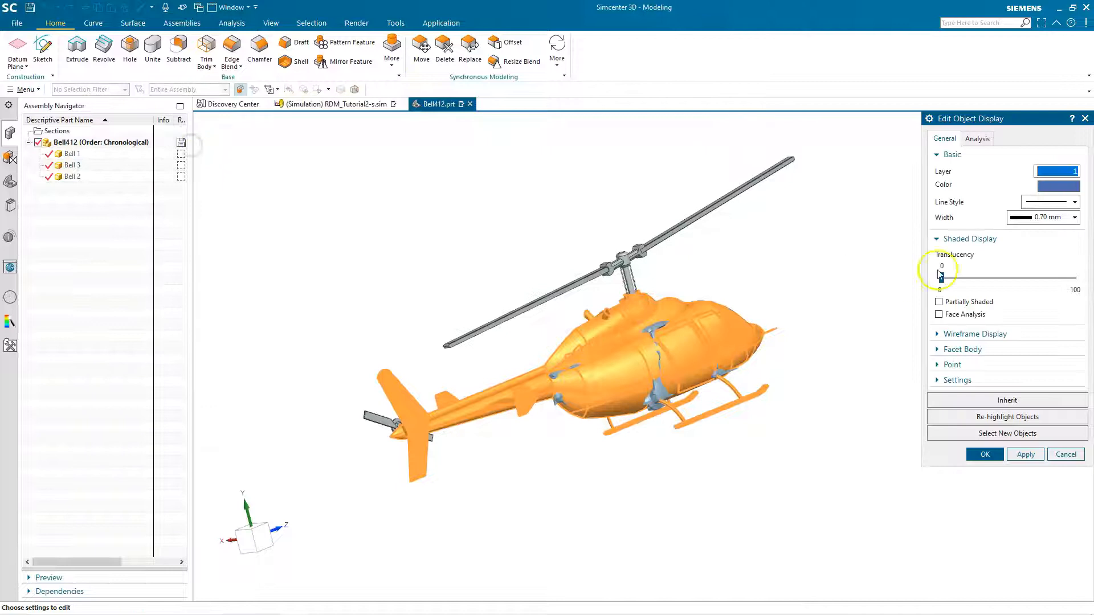
click(1008, 279)
drag(971, 279, 1045, 283)
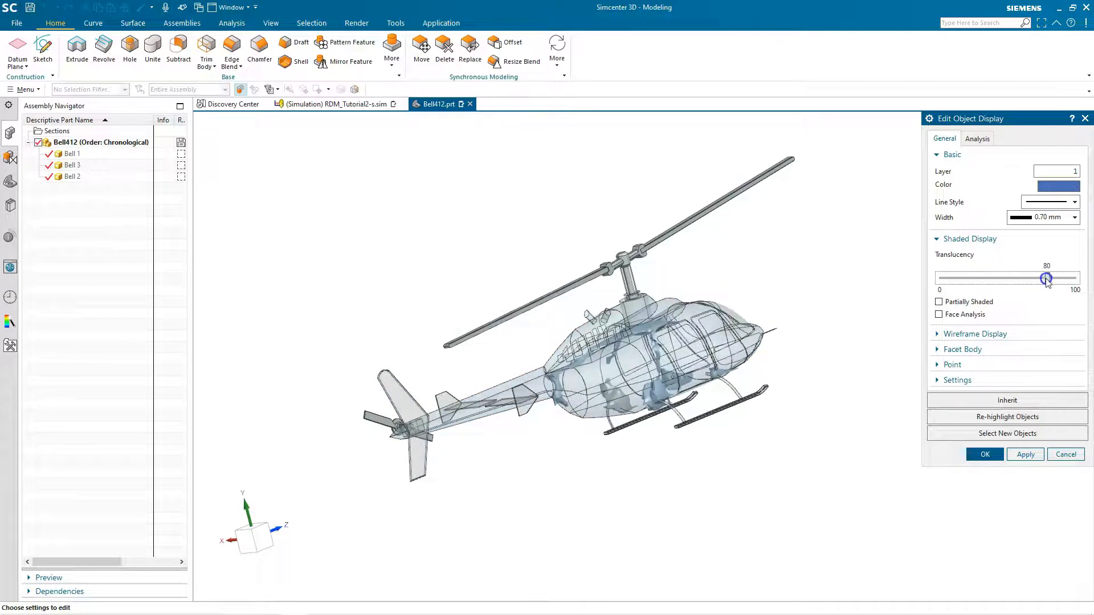
Step: Inspect the imported optimized structure inside the translucent helicopter fuselage, and discard the display change
middle_drag(841, 283, 743, 283)
scroll(742, 279, up, 3)
middle_drag(769, 199, 822, 263)
scroll(822, 263, down, 3)
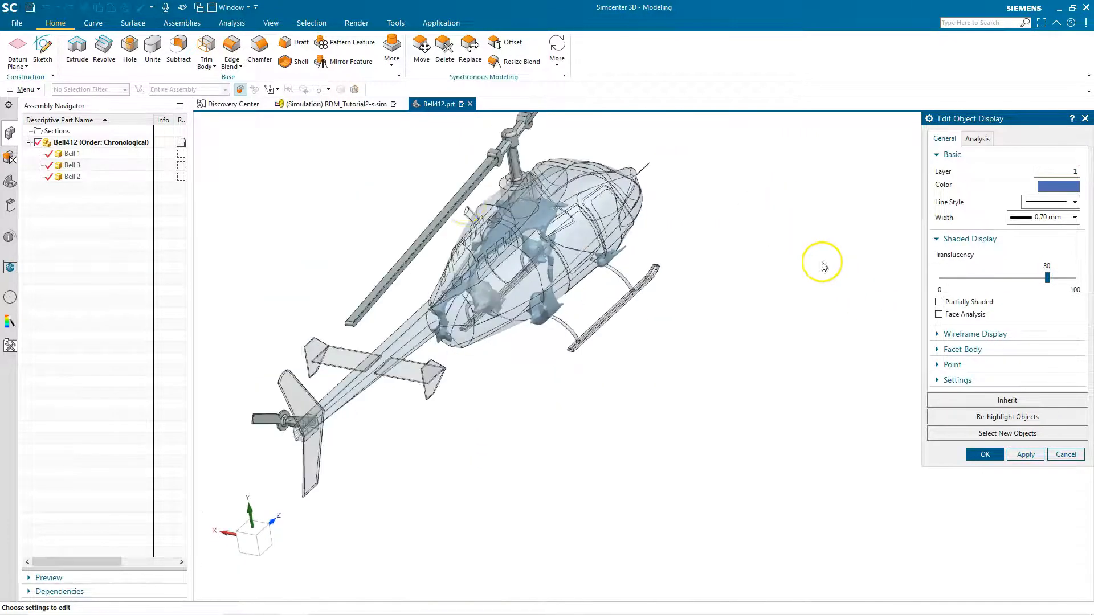
scroll(441, 211, up, 3)
mouse_move(480, 213)
middle_down()
mouse_move(447, 215)
mouse_move(455, 231)
mouse_move(512, 190)
mouse_move(525, 232)
mouse_move(490, 242)
mouse_move(491, 205)
mouse_move(470, 199)
middle_up()
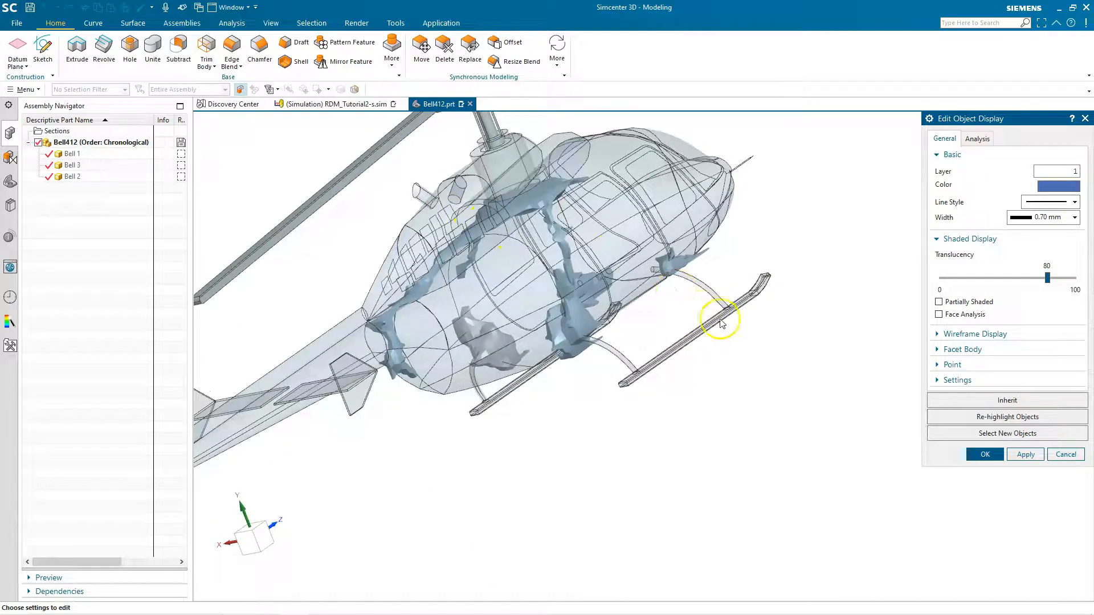
click(1060, 454)
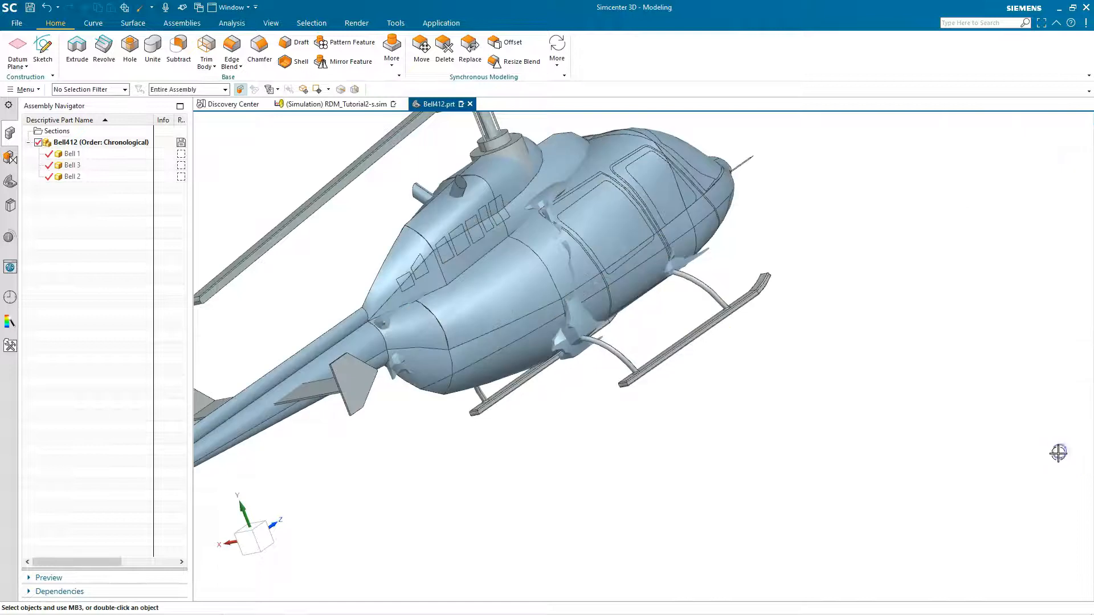
Step: Close the Bell412.prt part and load the OptiAssist Solution results for a model update in the RDM_Tutorial2 simulation
click(471, 105)
click(547, 464)
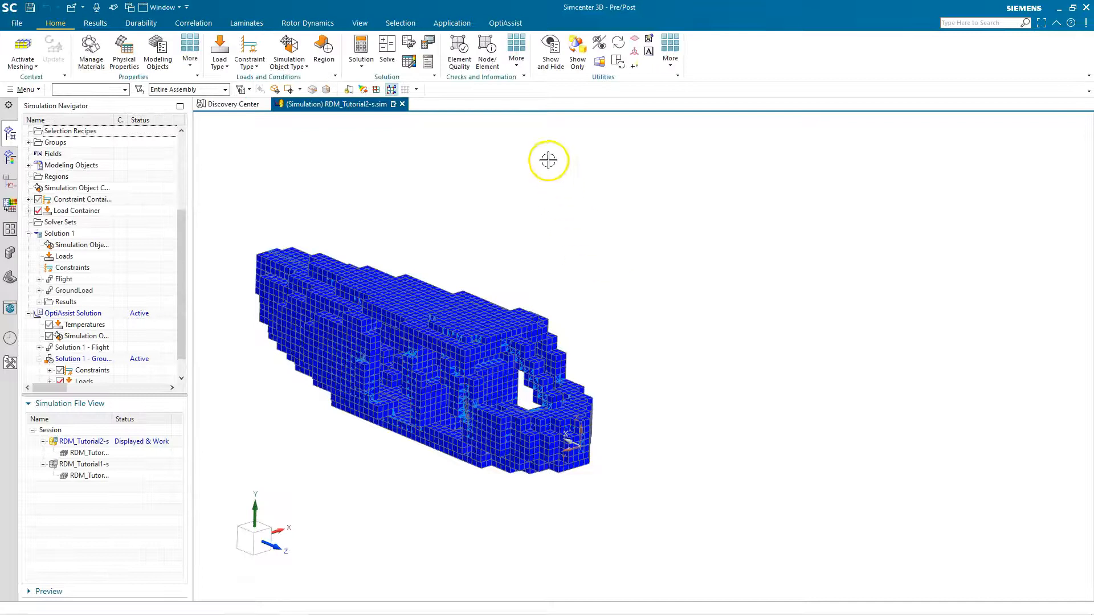
click(508, 22)
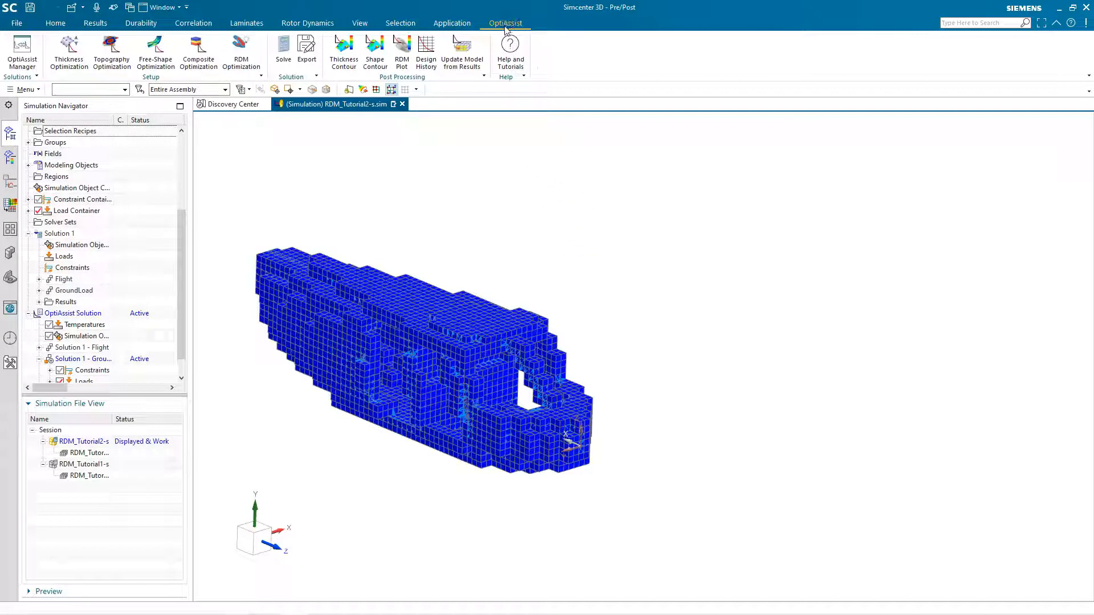
click(459, 76)
click(958, 167)
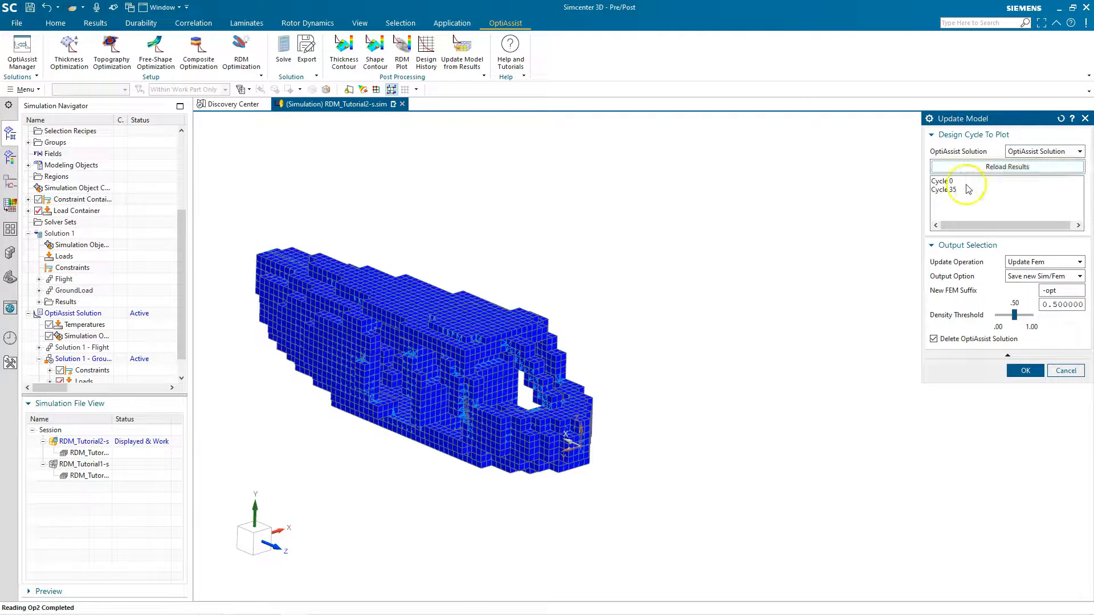
Step: Update the FEM from Cycle 35 with a density threshold of 0.8, saving a new Sim/Fem with the suffix -opt and deleting the OptiAssist solution
click(946, 191)
click(1057, 304)
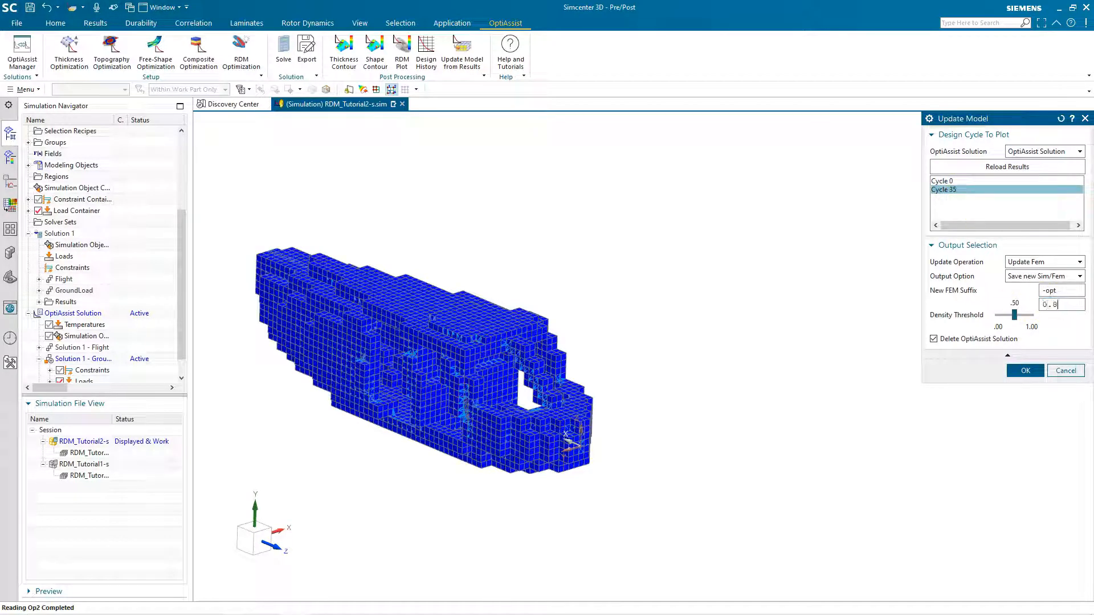
click(1026, 370)
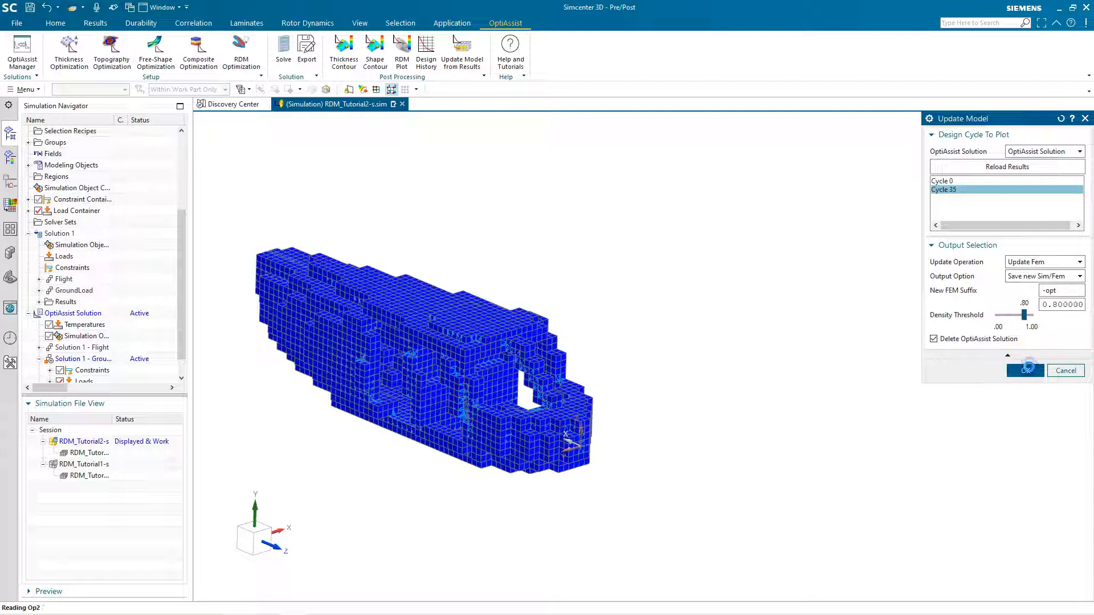
click(1025, 370)
click(479, 327)
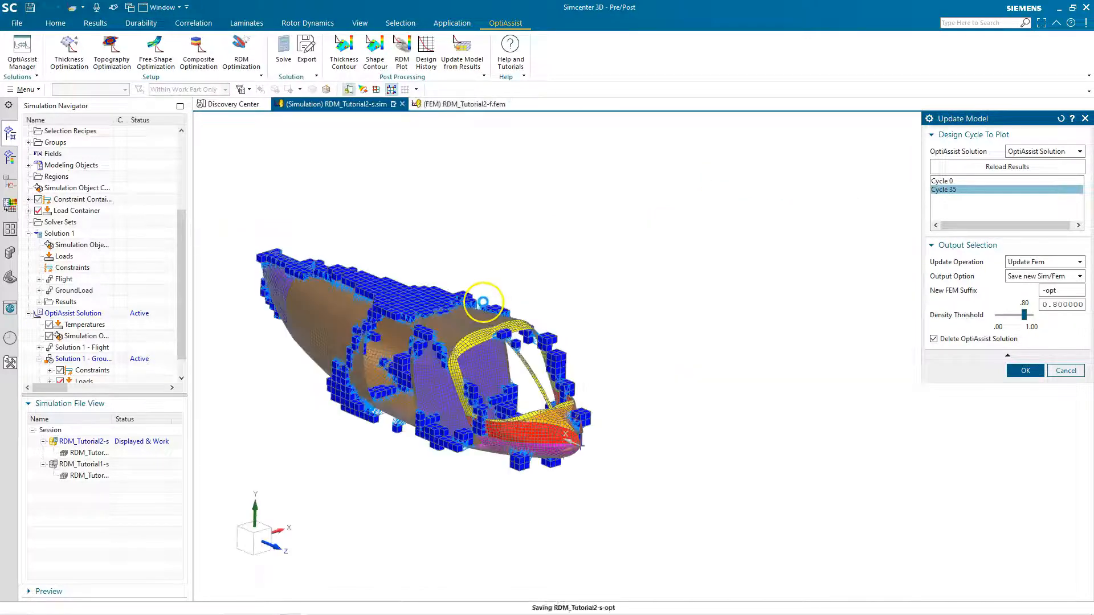
middle_drag(507, 237, 487, 250)
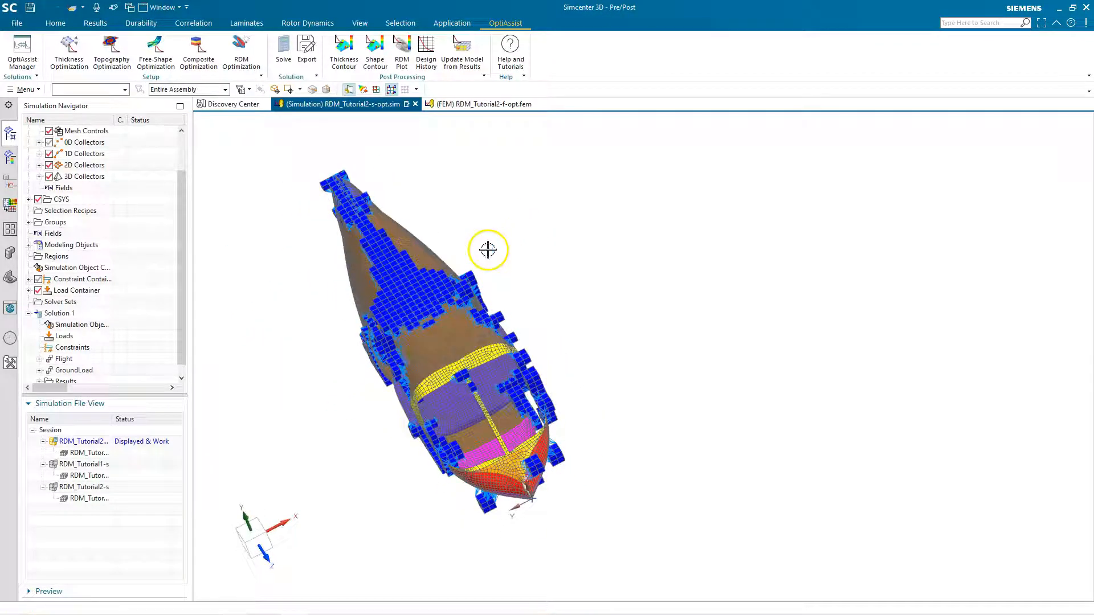